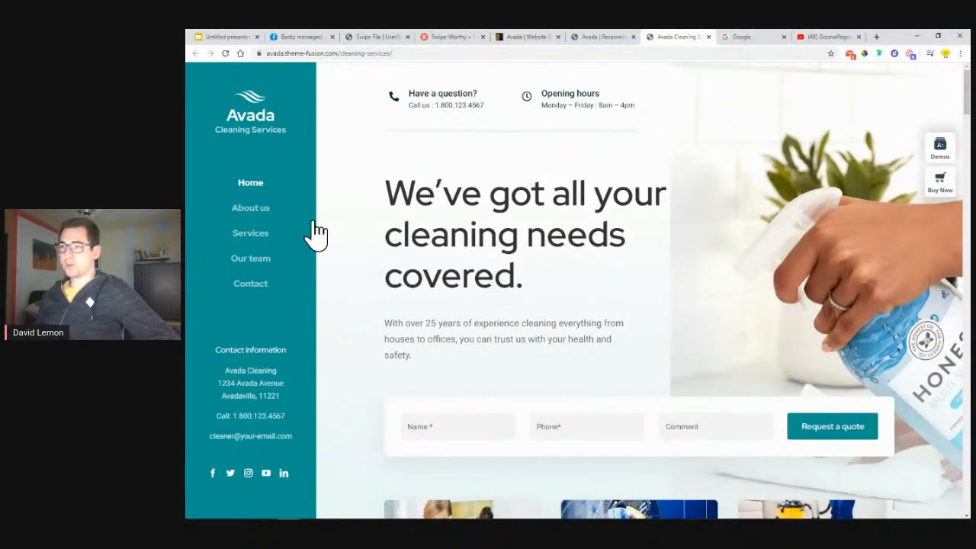
- Look through the Avada Cleaning Services demo page from the hero section down to the team section
scroll(602, 392, "down", 3)
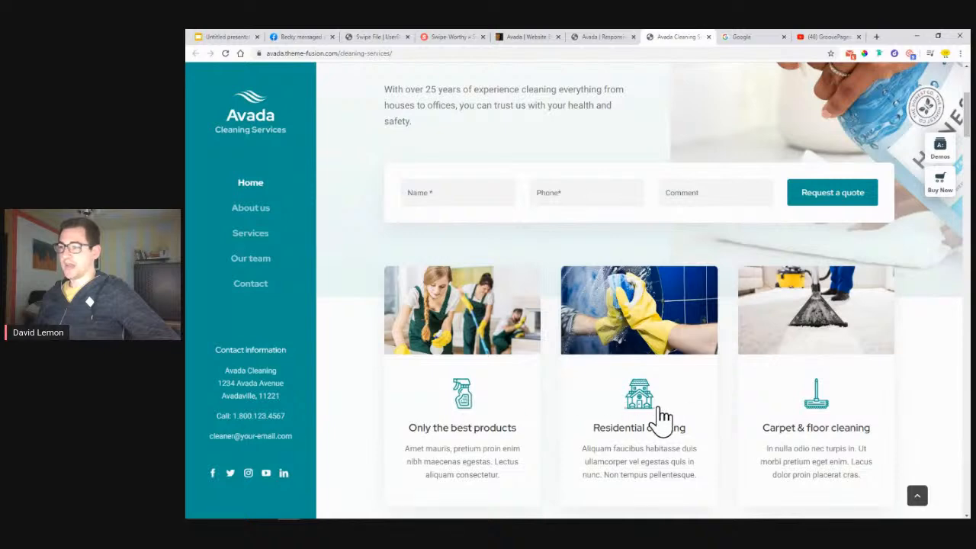
scroll(762, 389, "down", 3)
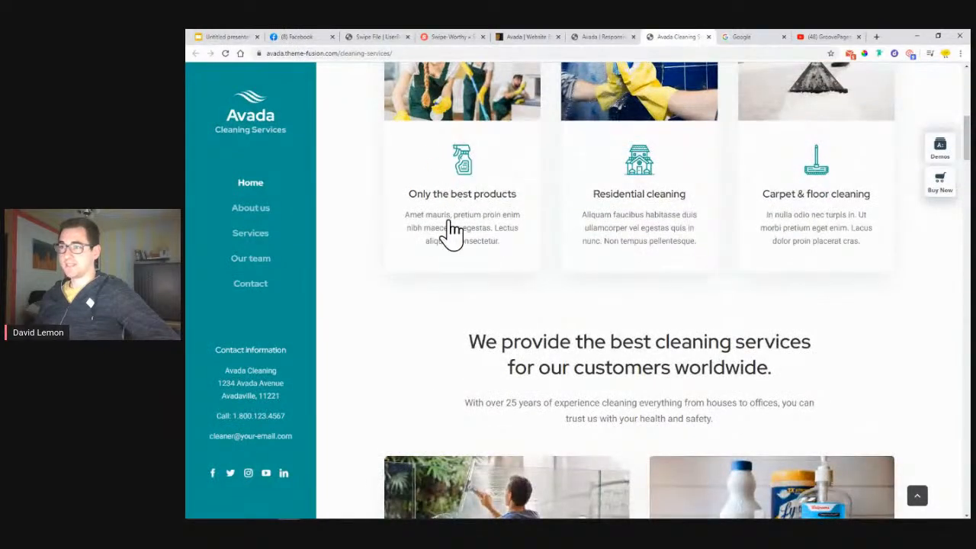
scroll(447, 320, "down", 3)
scroll(385, 294, "down", 10)
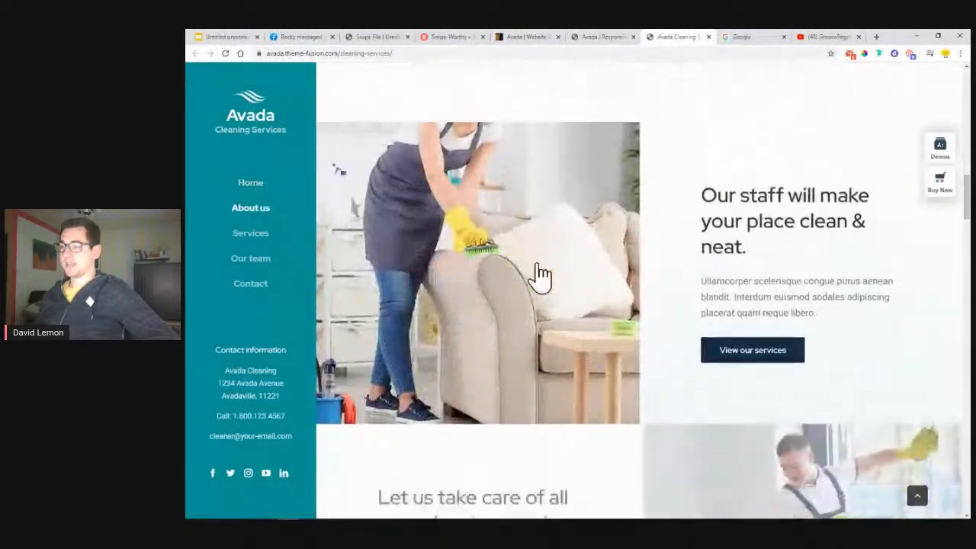
scroll(550, 275, "down", 7)
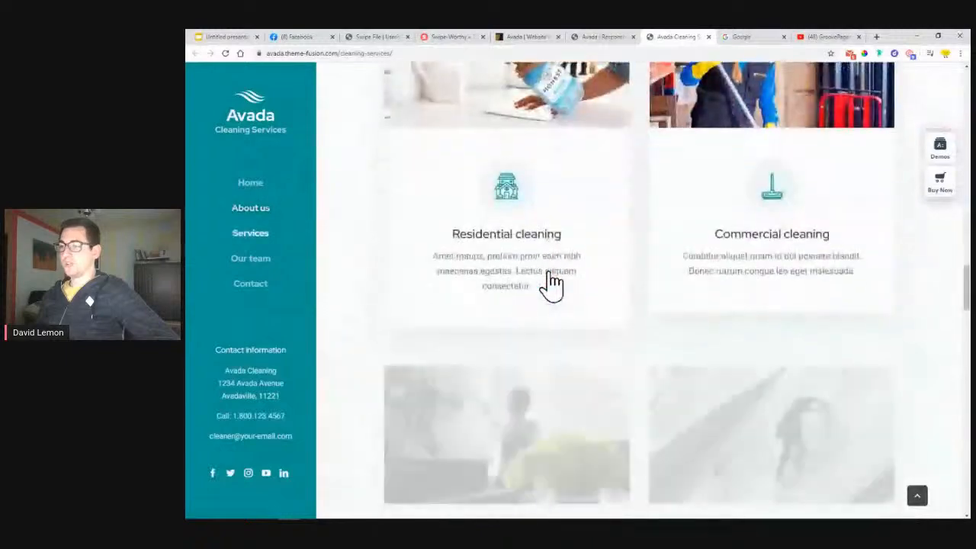
scroll(681, 209, "down", 3)
scroll(615, 244, "up", 1)
scroll(610, 254, "down", 6)
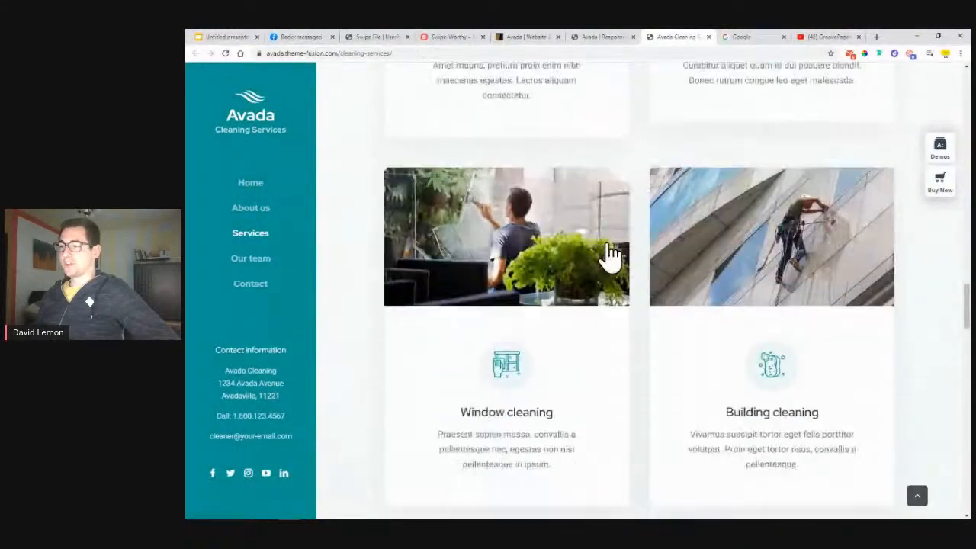
scroll(401, 267, "down", 6)
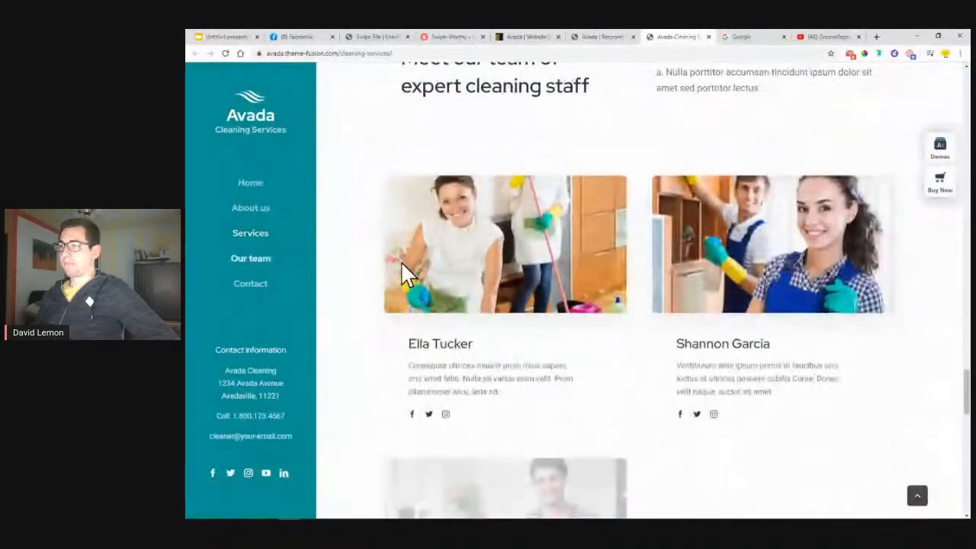
scroll(658, 257, "up", 2)
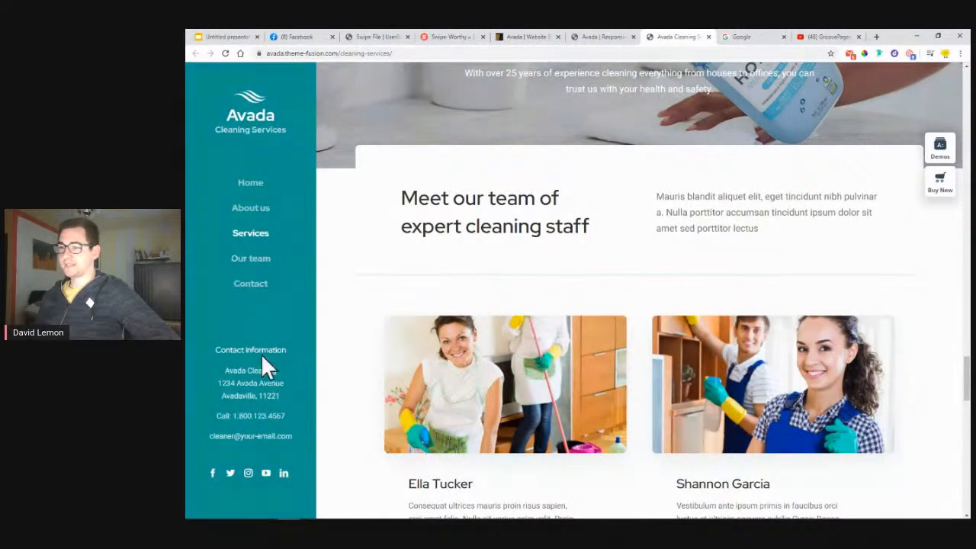
scroll(505, 323, "down", 3)
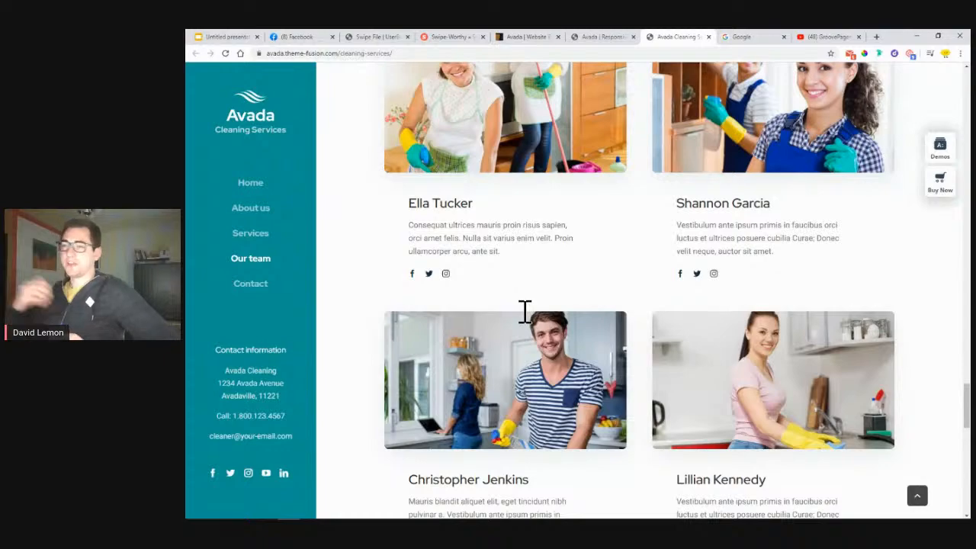
- Review the text and headings of the team, services and about sections, working back up to the hero section
left_click_drag(408, 225, 440, 226)
scroll(463, 280, "up", 1)
scroll(464, 281, "up", 10)
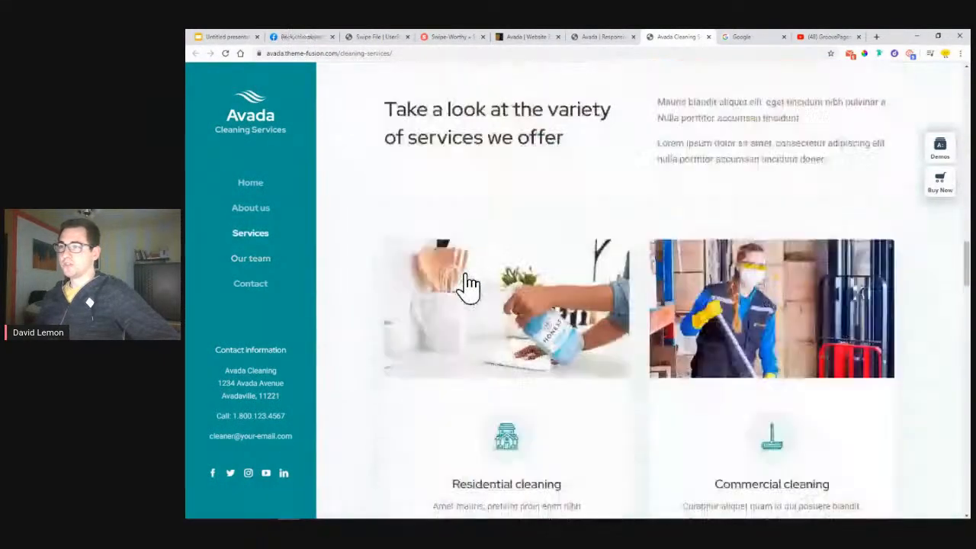
scroll(468, 284, "up", 6)
left_click_drag(379, 404, 427, 421)
left_click(467, 419)
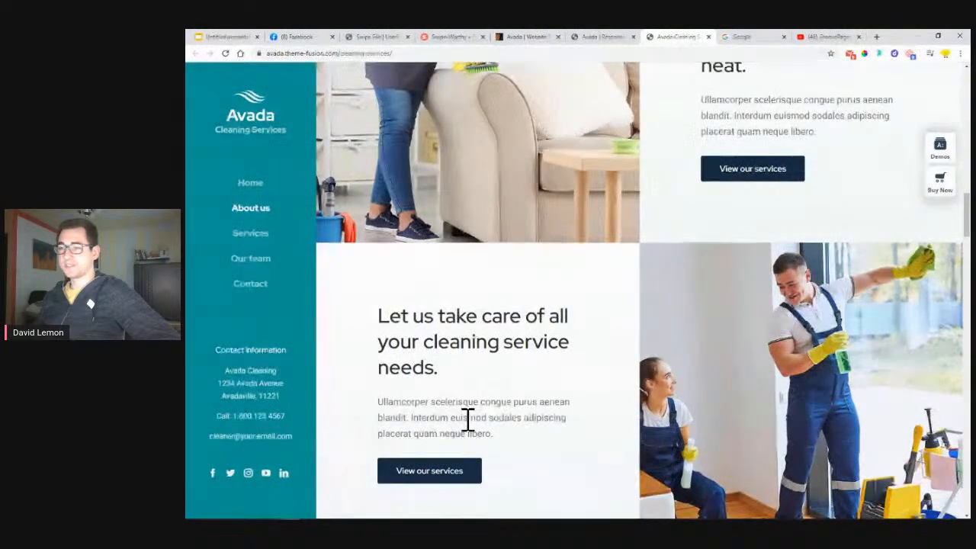
left_click_drag(381, 316, 453, 329)
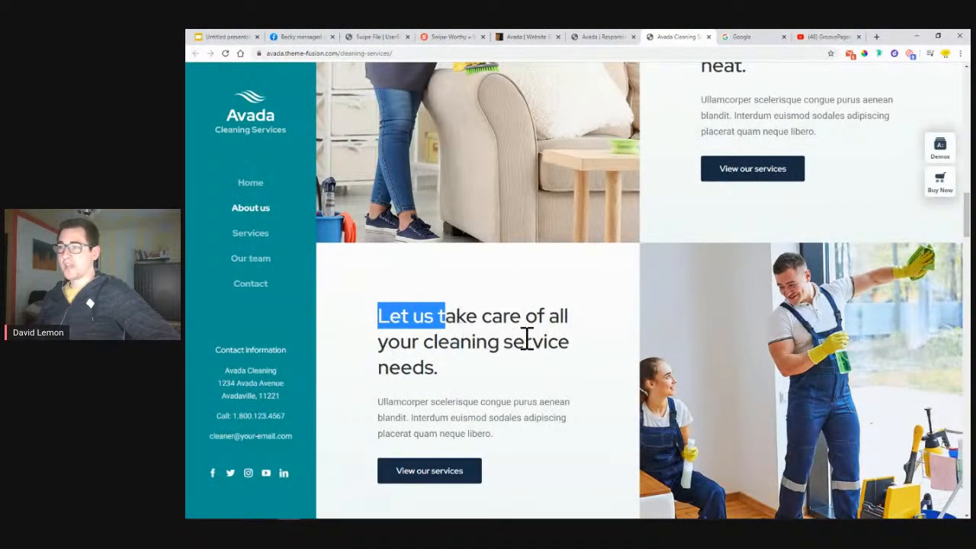
scroll(529, 340, "up", 3)
left_click_drag(749, 199, 760, 221)
scroll(544, 229, "up", 10)
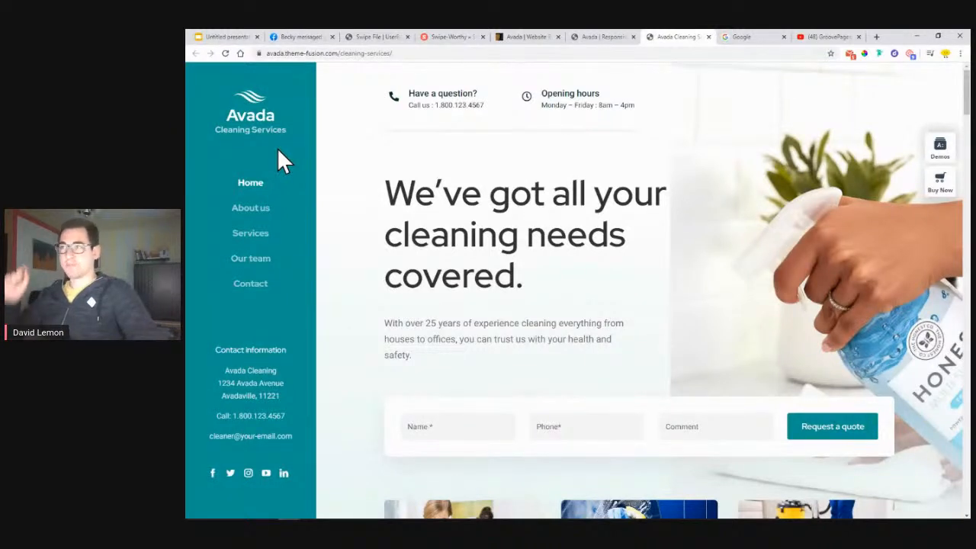
- Search Google for "coolors", open the Coolors palette generator from the results and dismiss its iOS app promotion
left_click(766, 38)
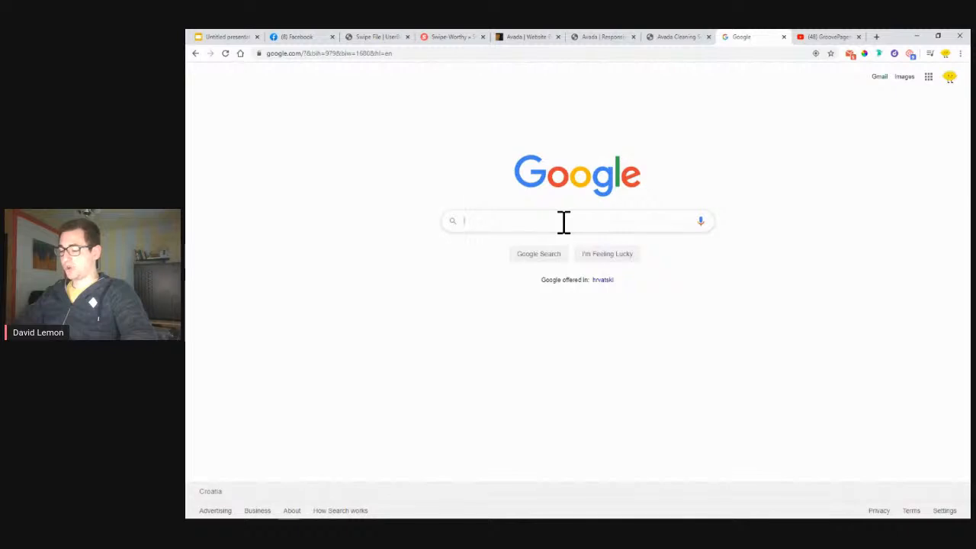
type("coolors")
key("Return")
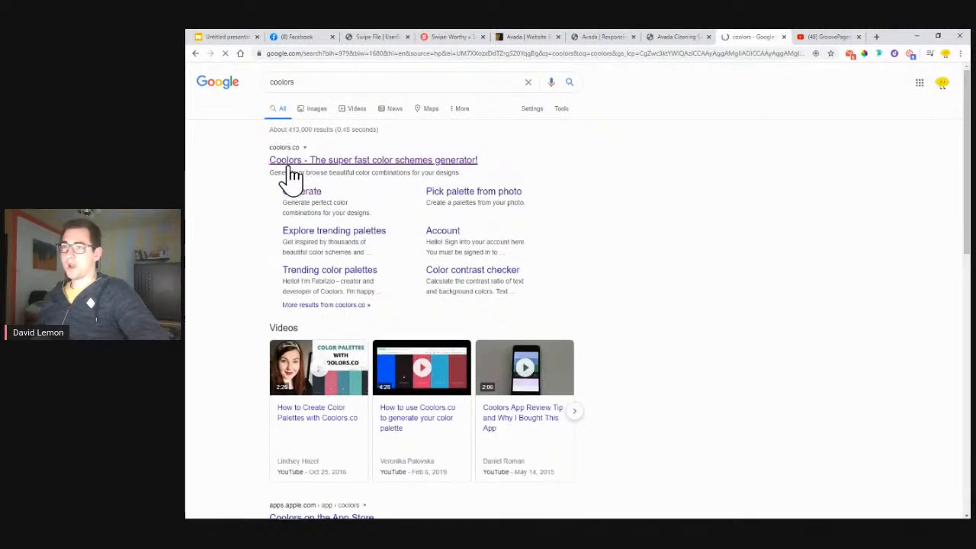
left_click(318, 162)
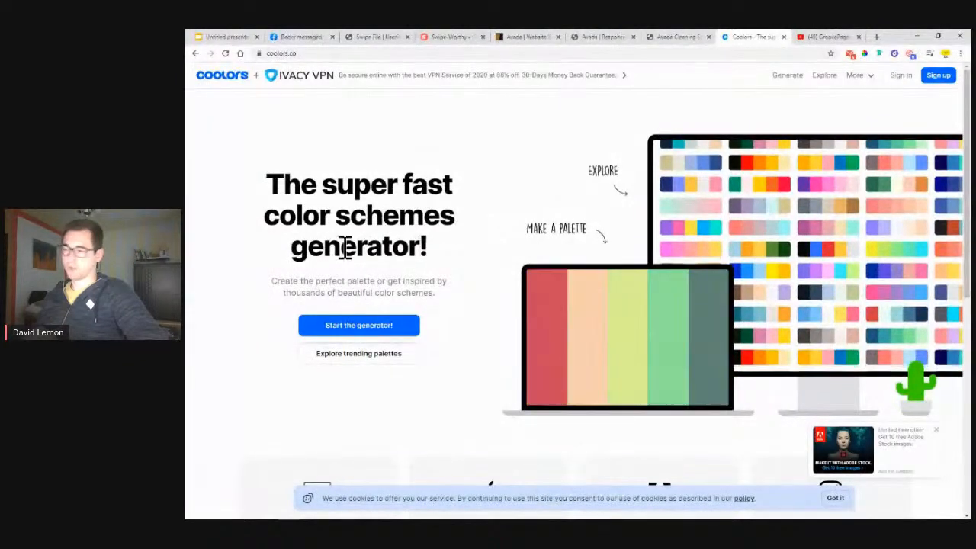
left_click(328, 327)
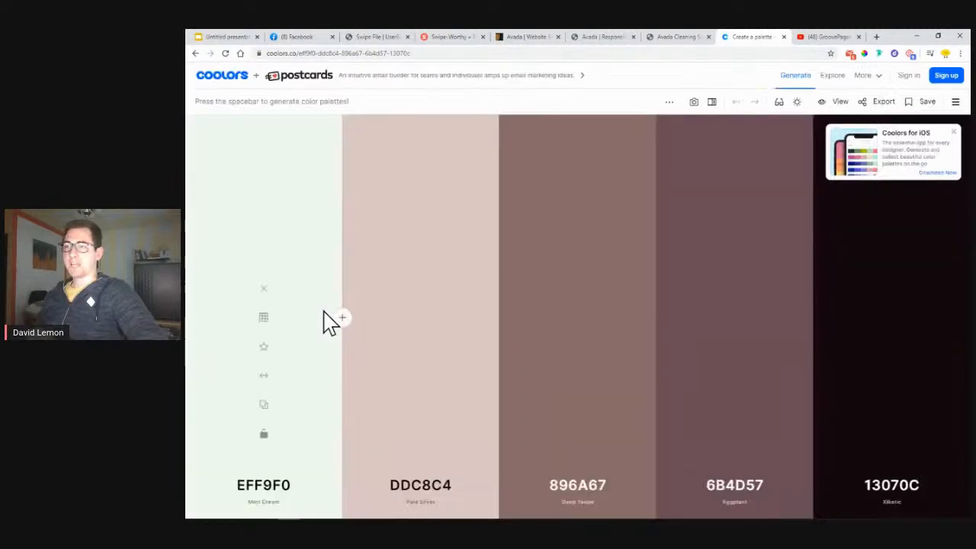
left_click(953, 132)
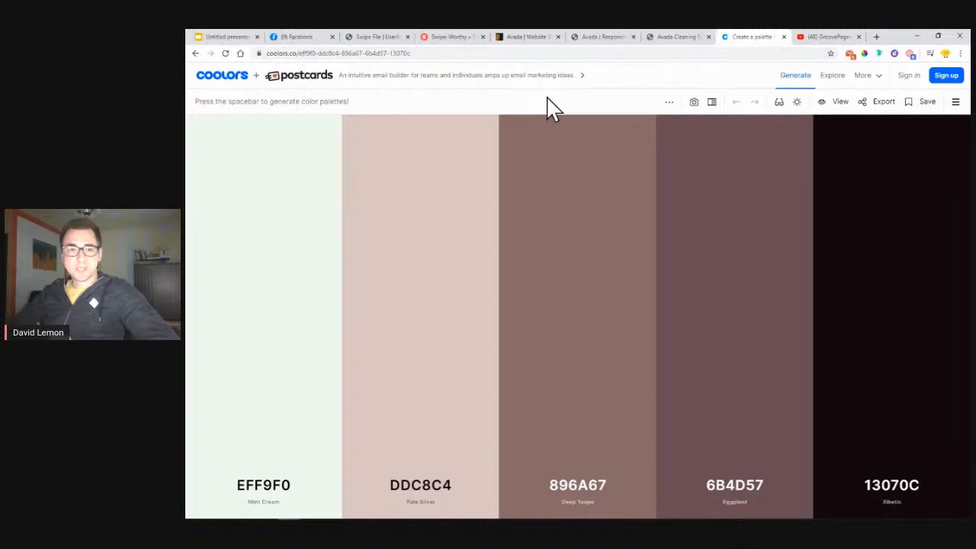
- Generate five new color palettes one after another in the Coolors generator
key("space")
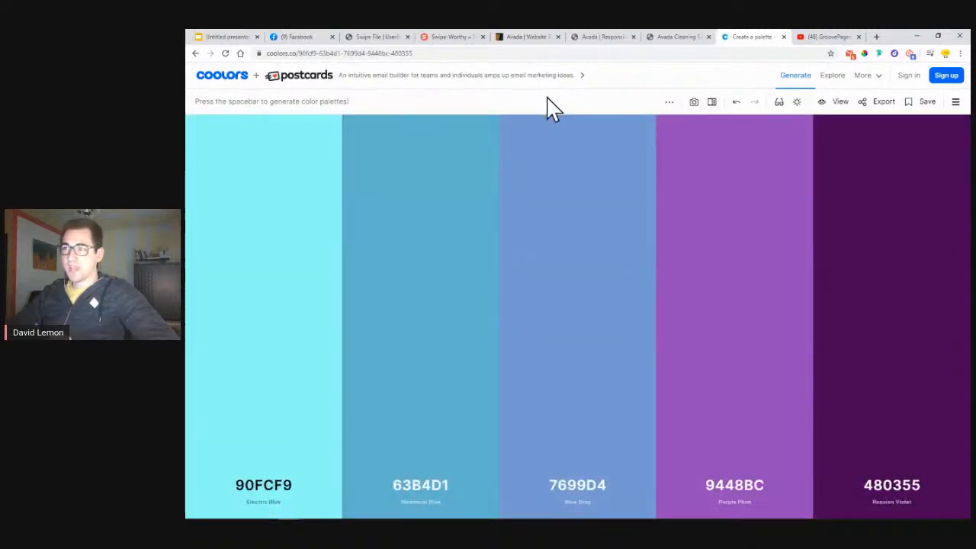
key("space")
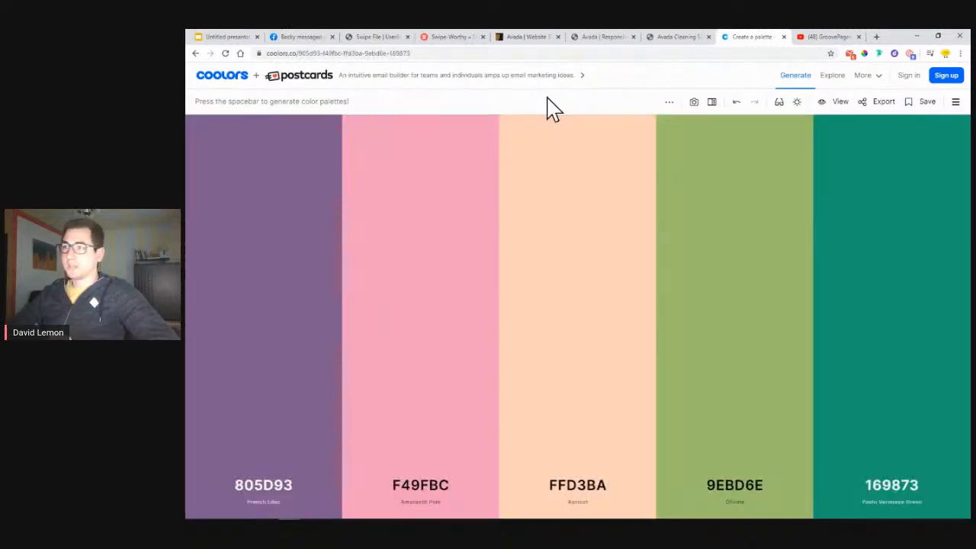
key("space")
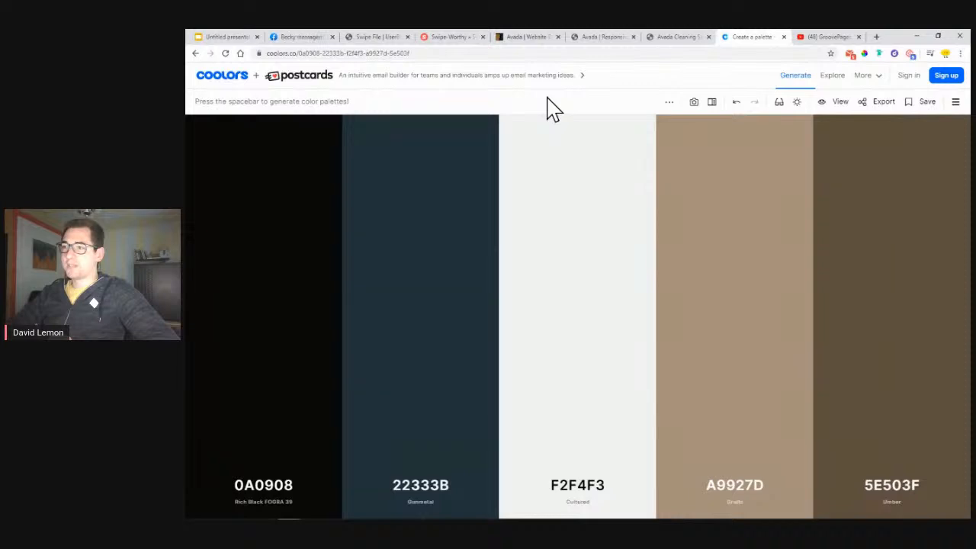
key("space")
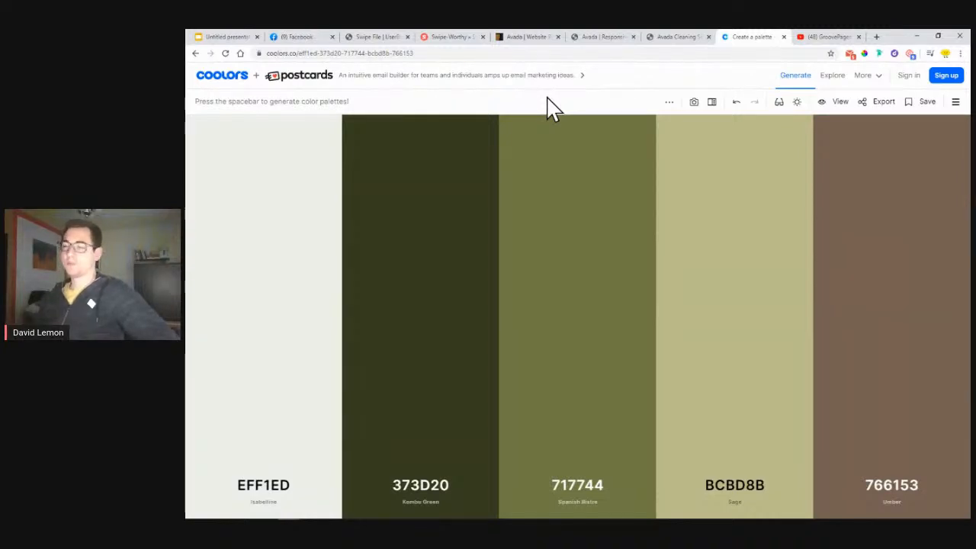
mouse_move(279, 175)
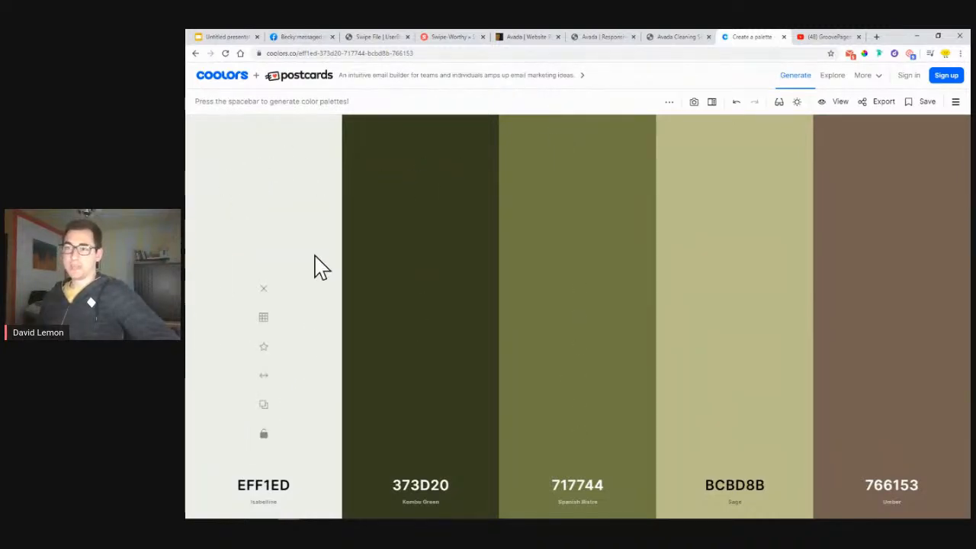
mouse_move(389, 270)
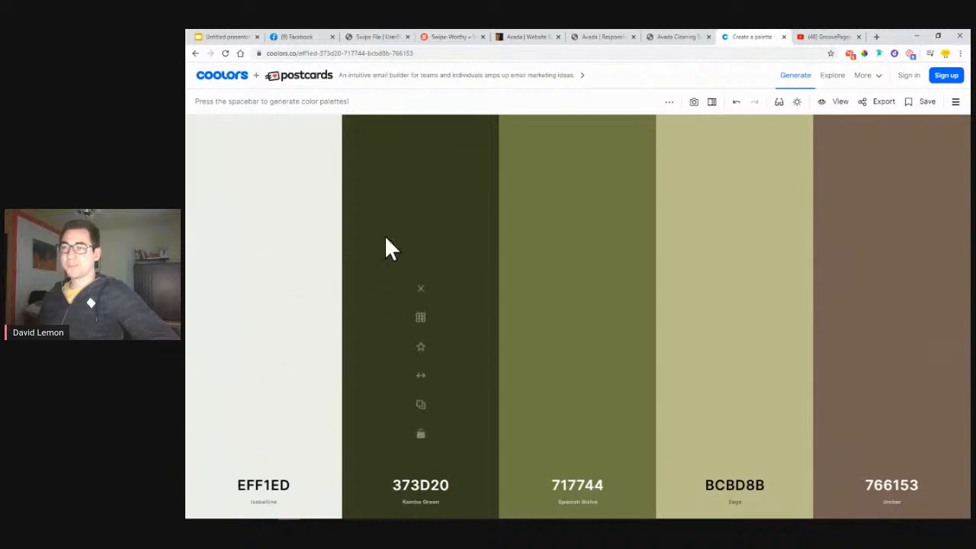
mouse_move(246, 305)
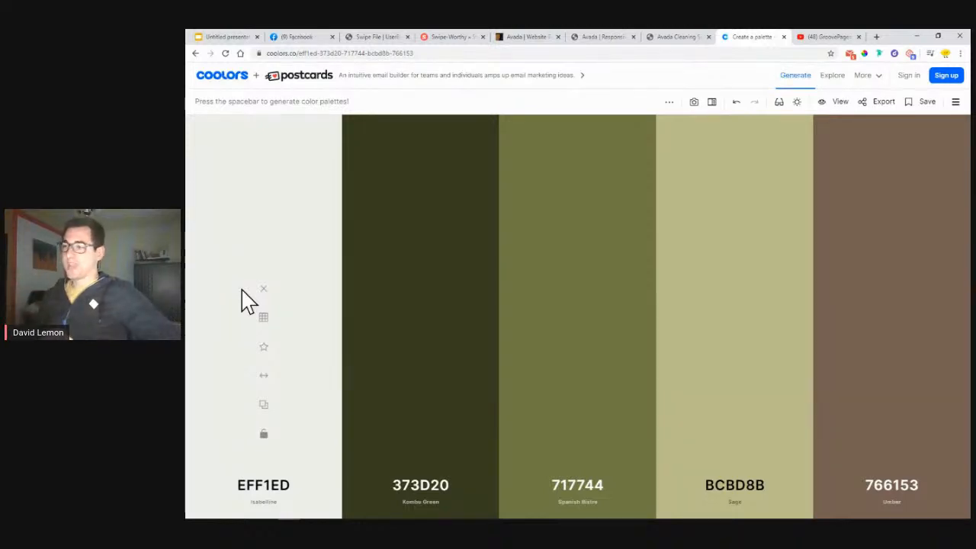
mouse_move(798, 300)
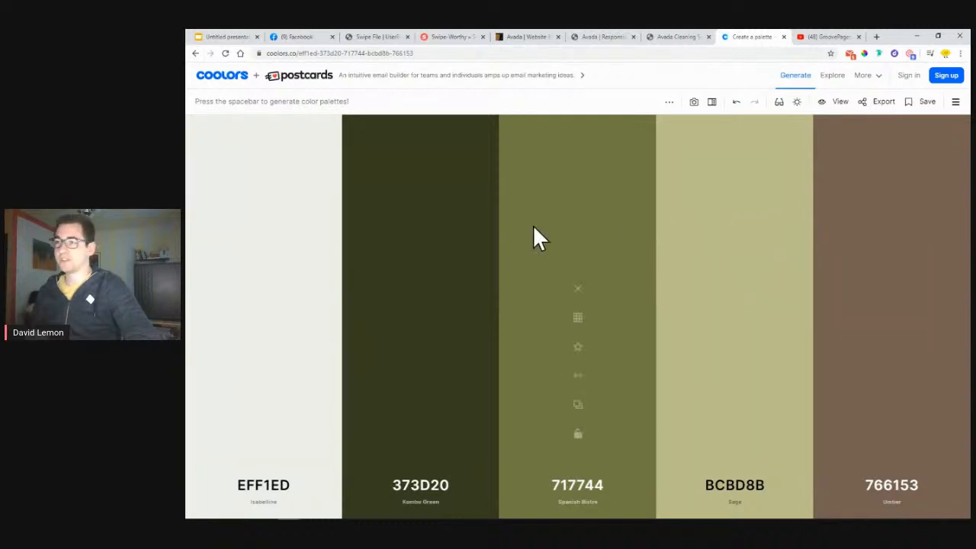
key("space")
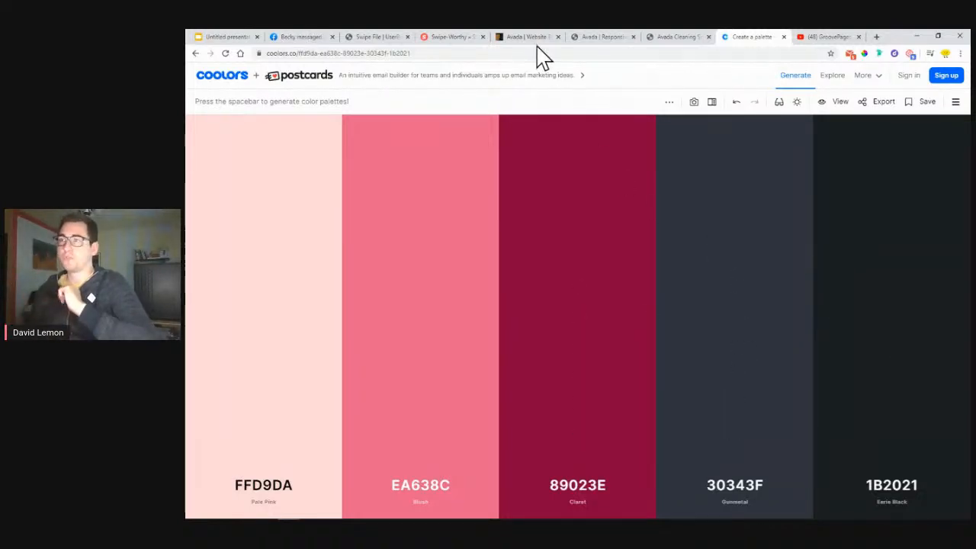
- Return to the Avada Cleaning Services demo and examine the text styling of the hero headline and the paragraph below it
left_click(676, 38)
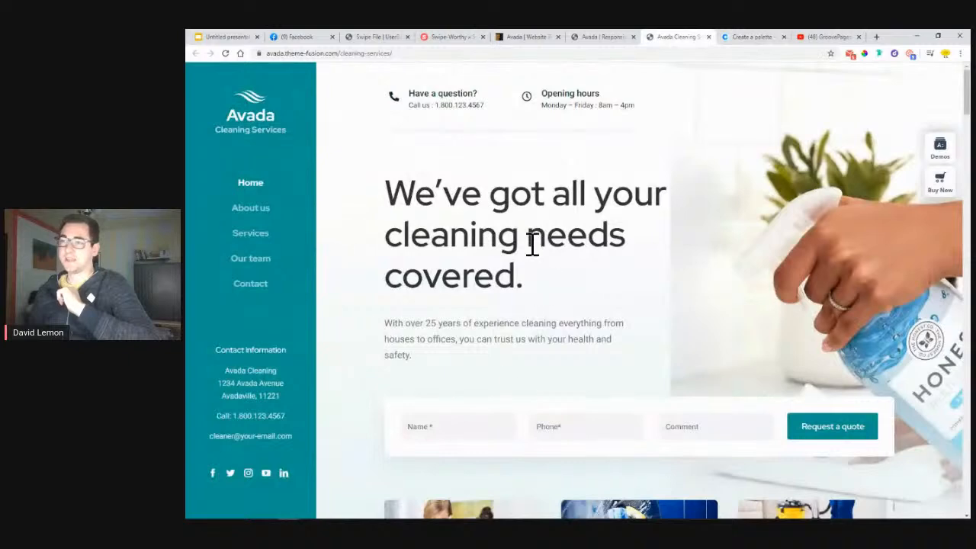
scroll(506, 226, "down", 2)
scroll(506, 231, "up", 2)
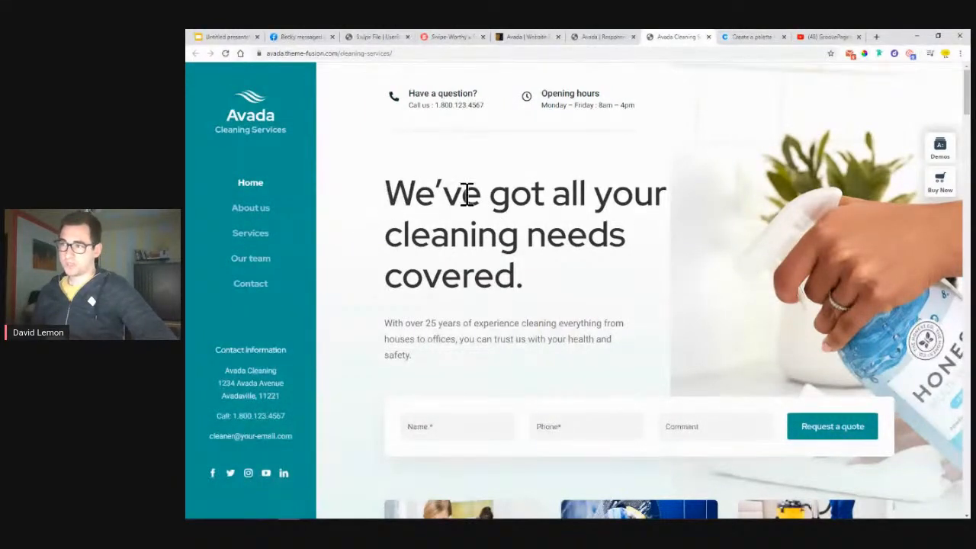
left_click_drag(392, 191, 469, 329)
left_click_drag(394, 323, 470, 359)
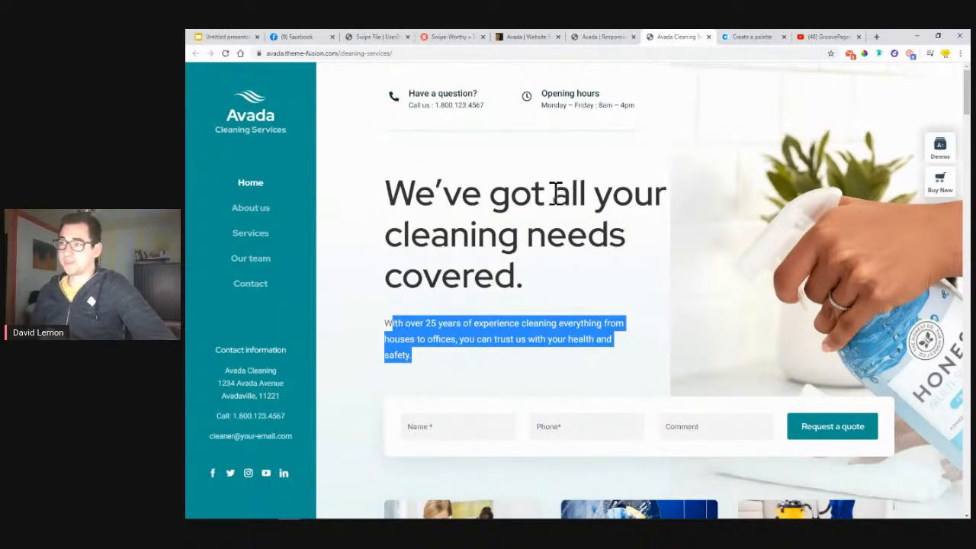
left_click_drag(558, 193, 568, 195)
left_click_drag(534, 323, 548, 326)
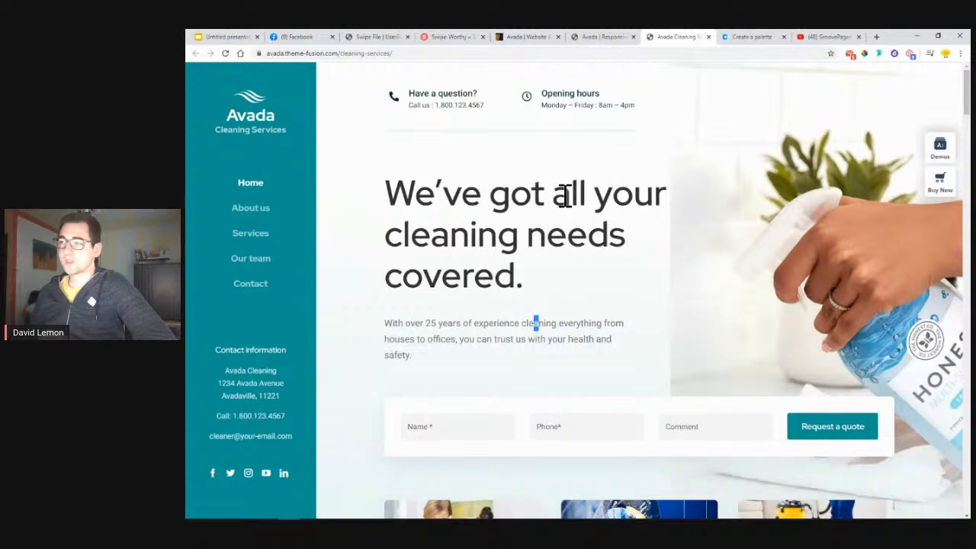
left_click_drag(391, 193, 436, 207)
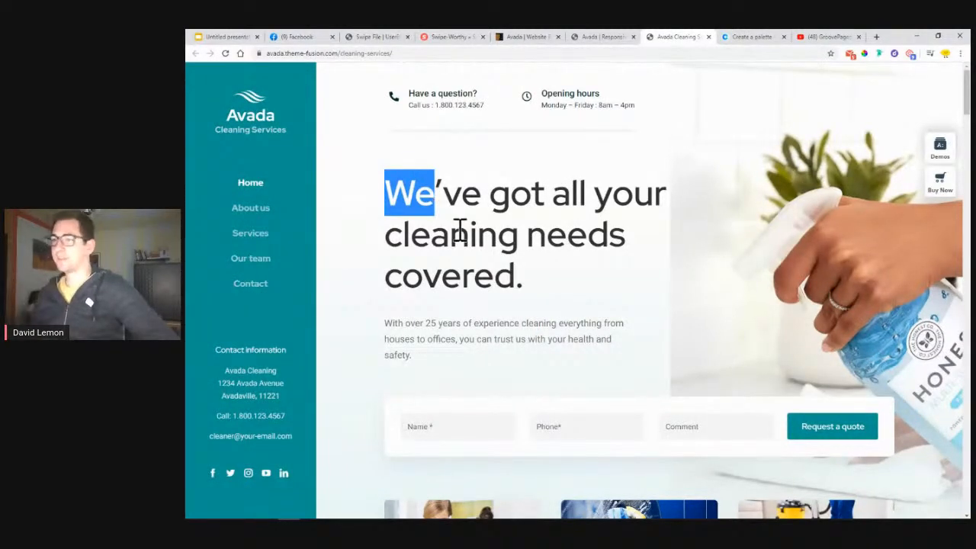
left_click(390, 198)
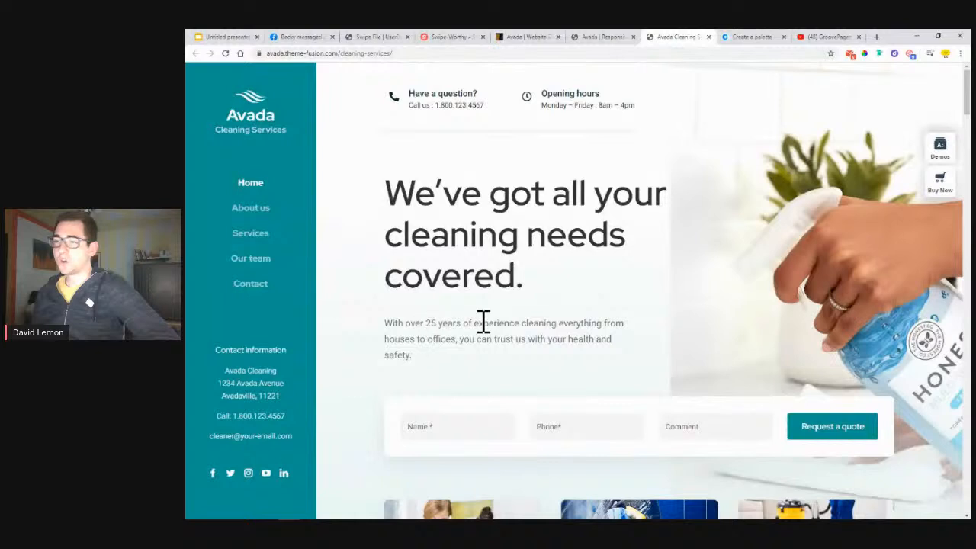
left_click(571, 339)
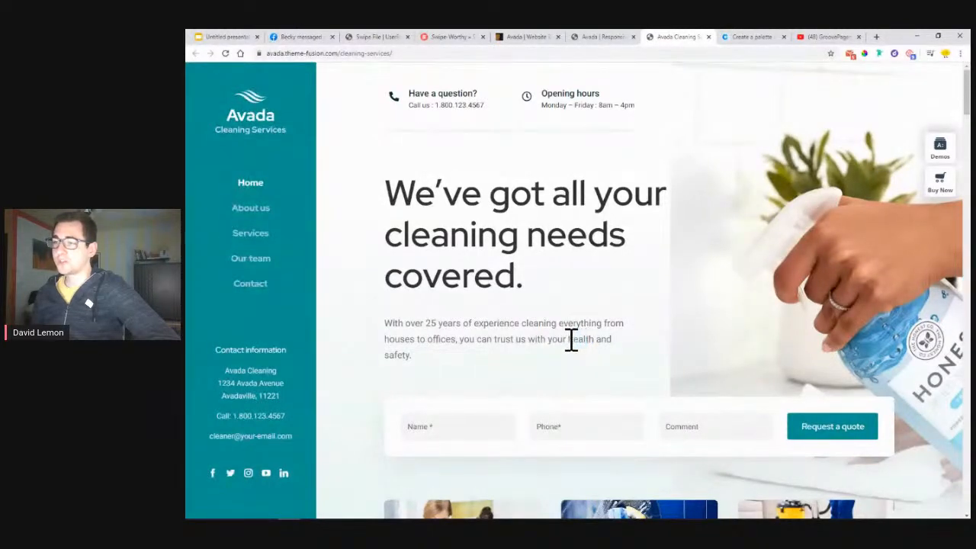
left_click_drag(388, 192, 490, 200)
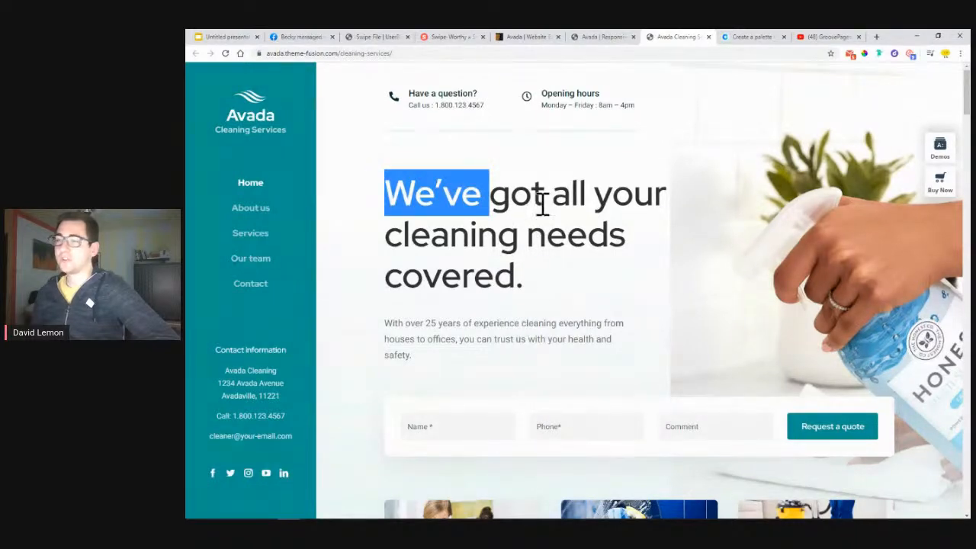
scroll(541, 273, "down", 10)
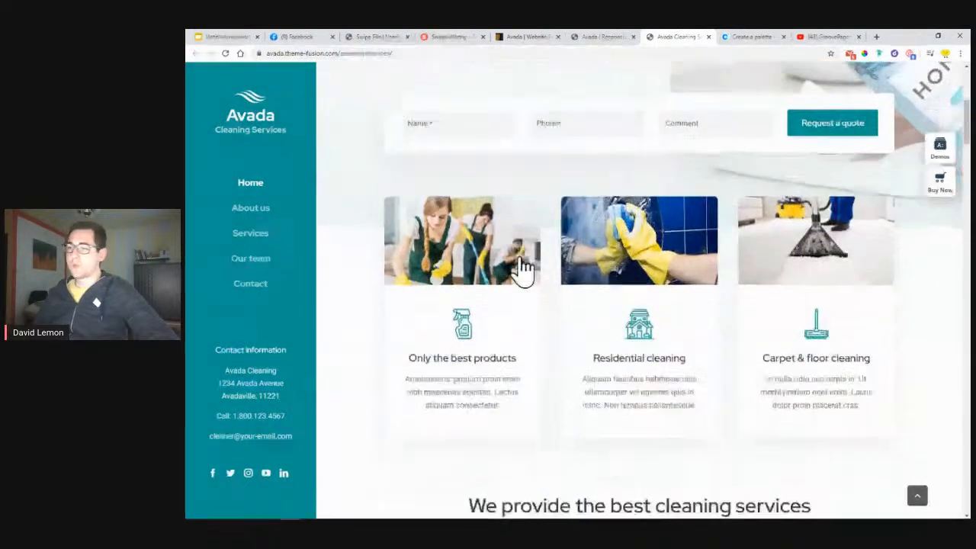
- Examine the heading and subtext styling of the "We provide the best cleaning services" section, highlighting part of each
scroll(522, 267, "down", 3)
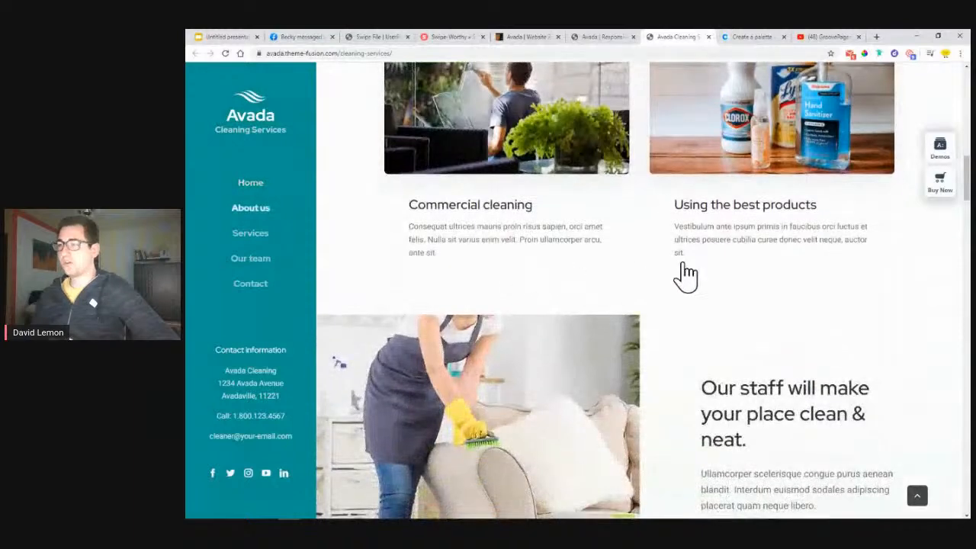
scroll(829, 313, "down", 1)
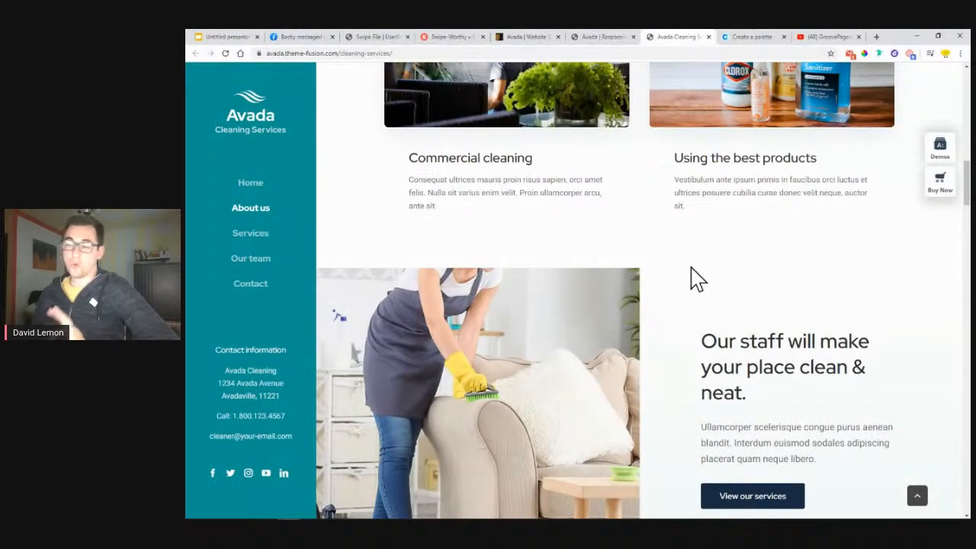
scroll(687, 279, "up", 5)
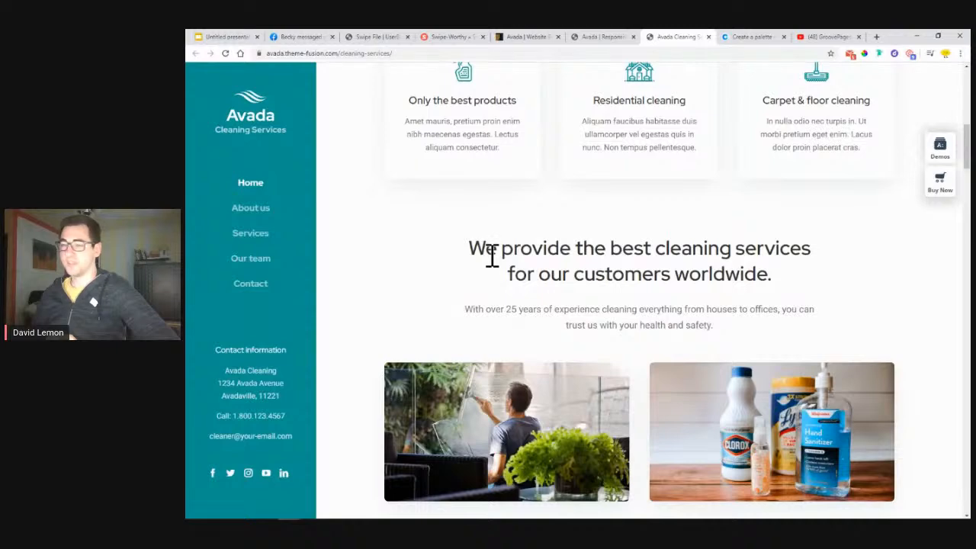
left_click_drag(492, 255, 624, 255)
left_click_drag(532, 302, 617, 324)
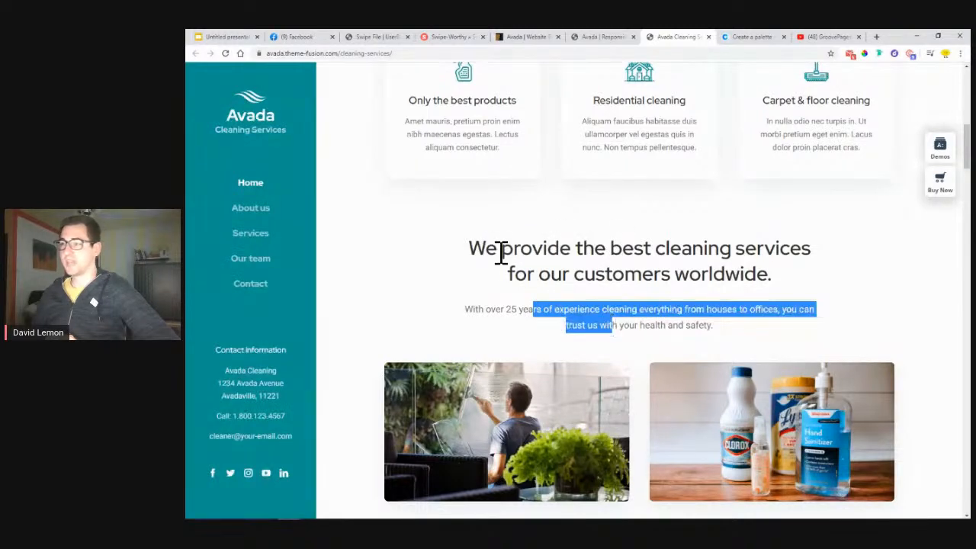
left_click(518, 267)
left_click_drag(486, 250, 654, 248)
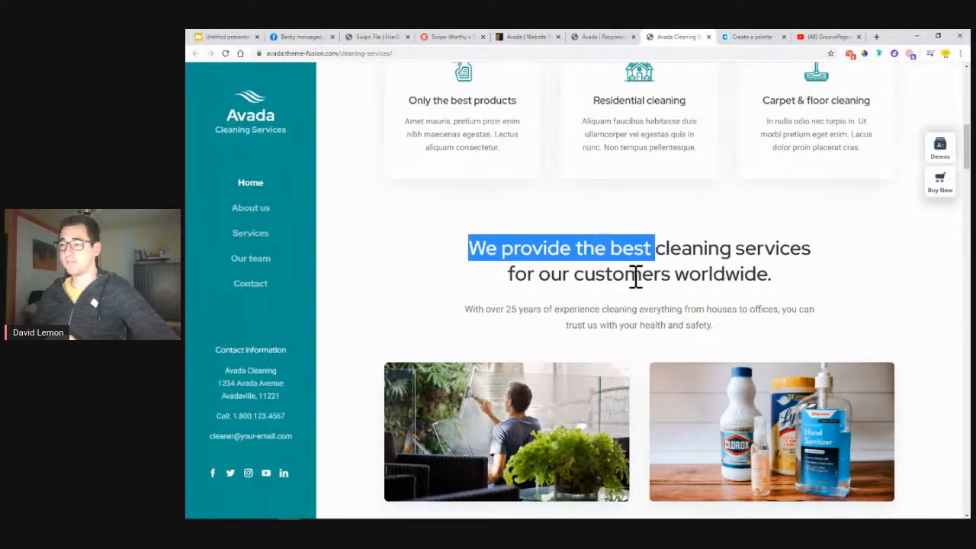
- Compare the heading and paragraph text of the staff, cleaning needs and variety of services sections, working back up to the commercial cleaning card
scroll(503, 289, "down", 4)
scroll(704, 267, "down", 6)
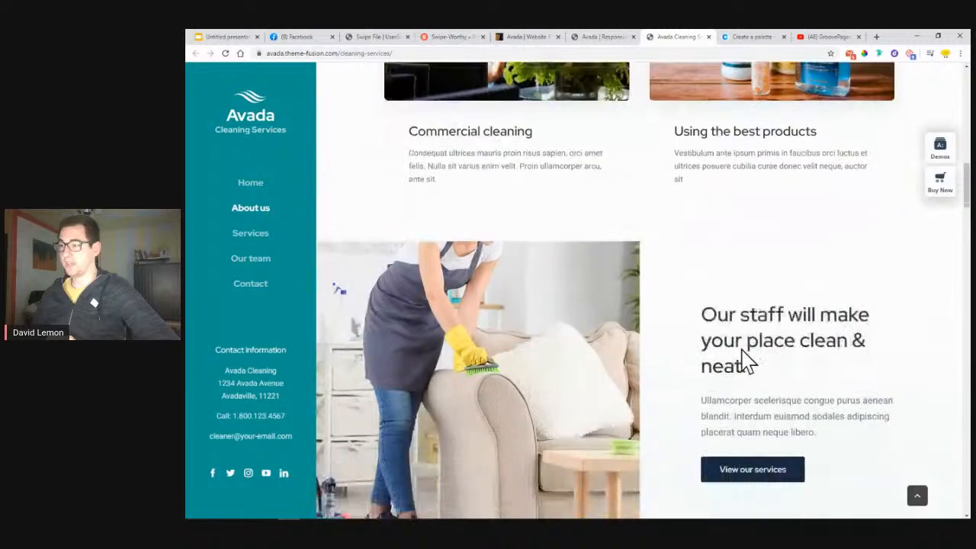
scroll(523, 334, "down", 4)
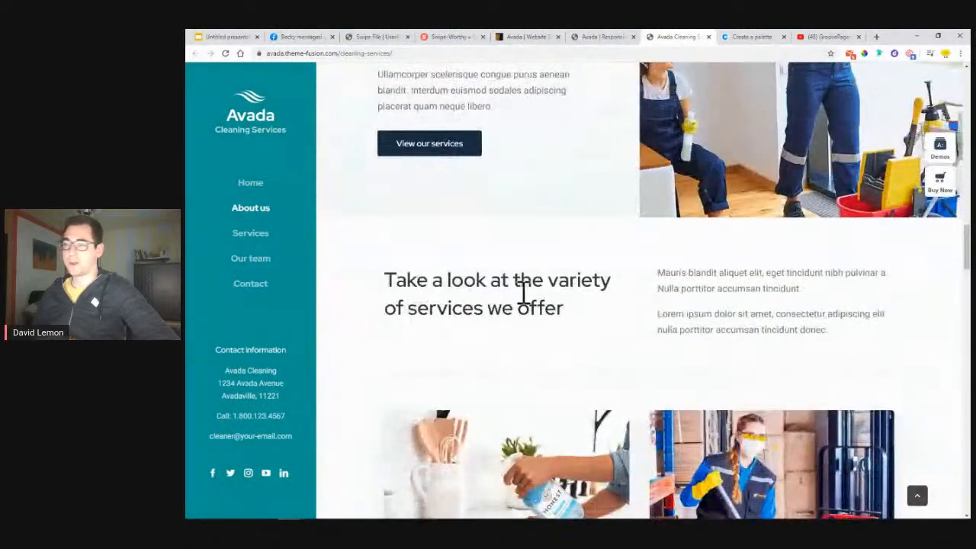
scroll(619, 312, "up", 4)
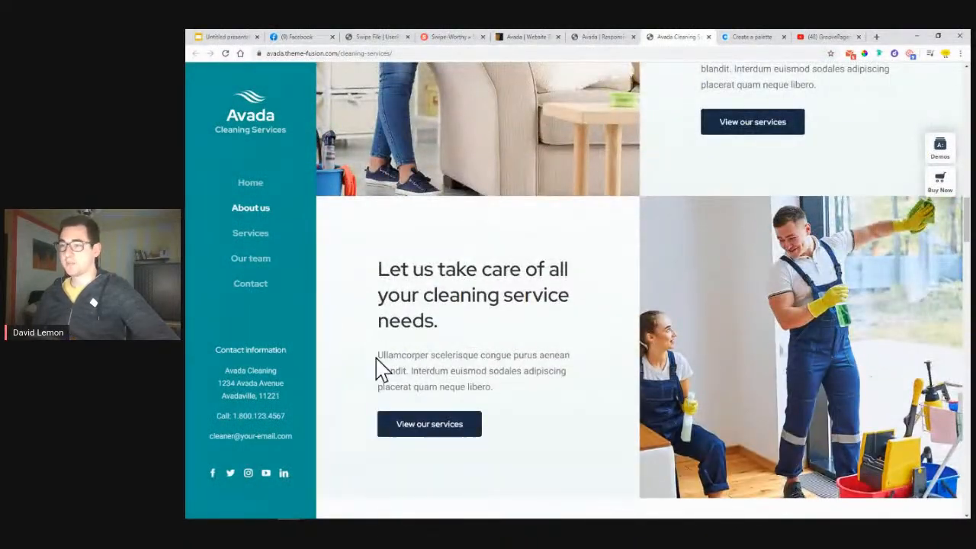
left_click_drag(377, 356, 474, 356)
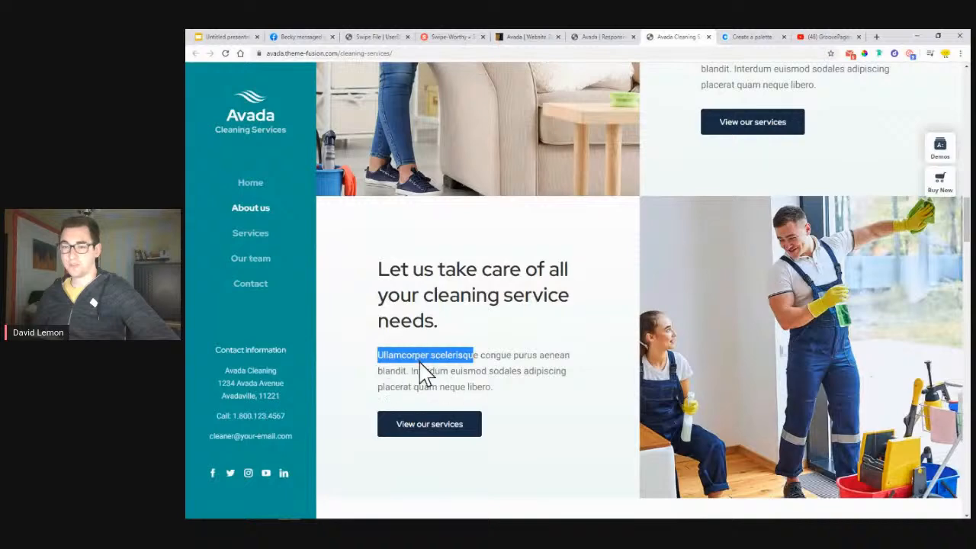
scroll(686, 275, "up", 2)
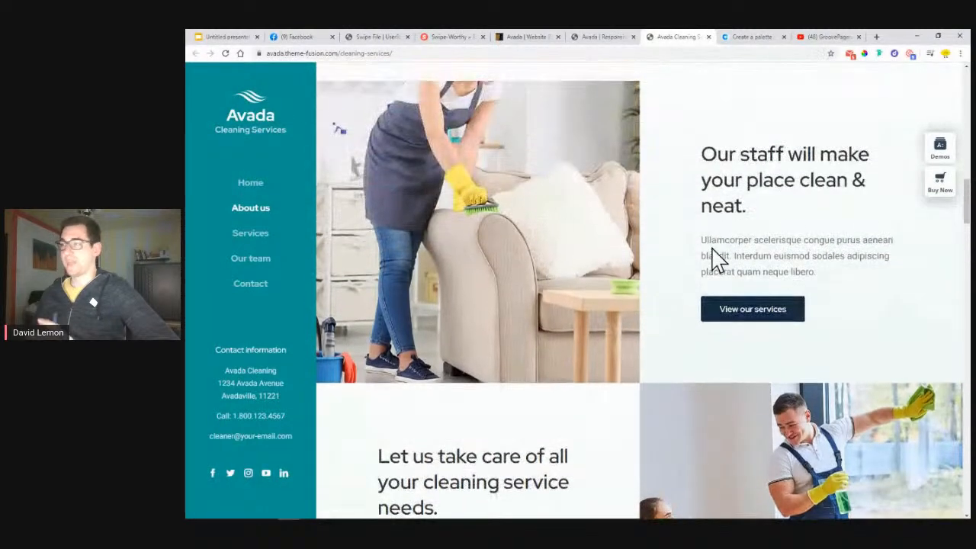
scroll(763, 252, "up", 2)
scroll(766, 256, "up", 2)
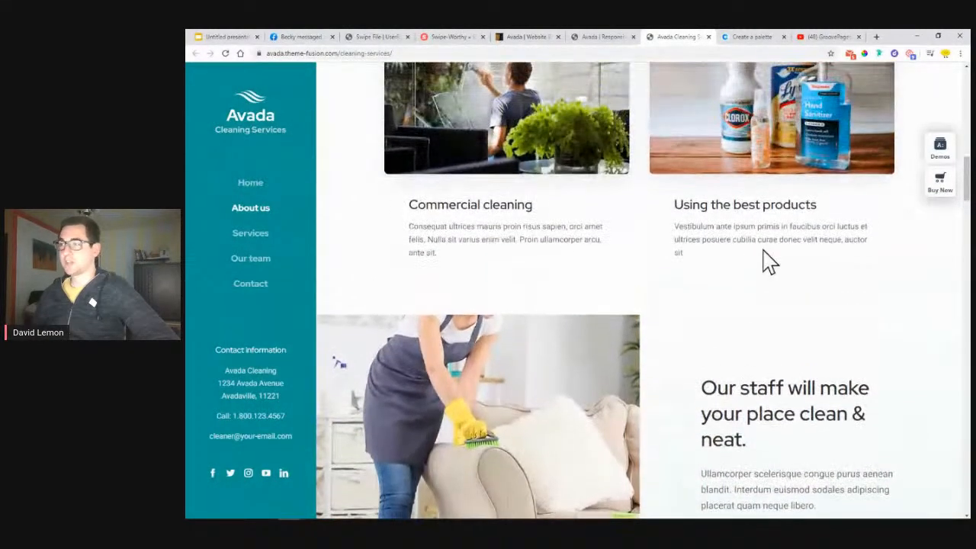
scroll(462, 284, "up", 1)
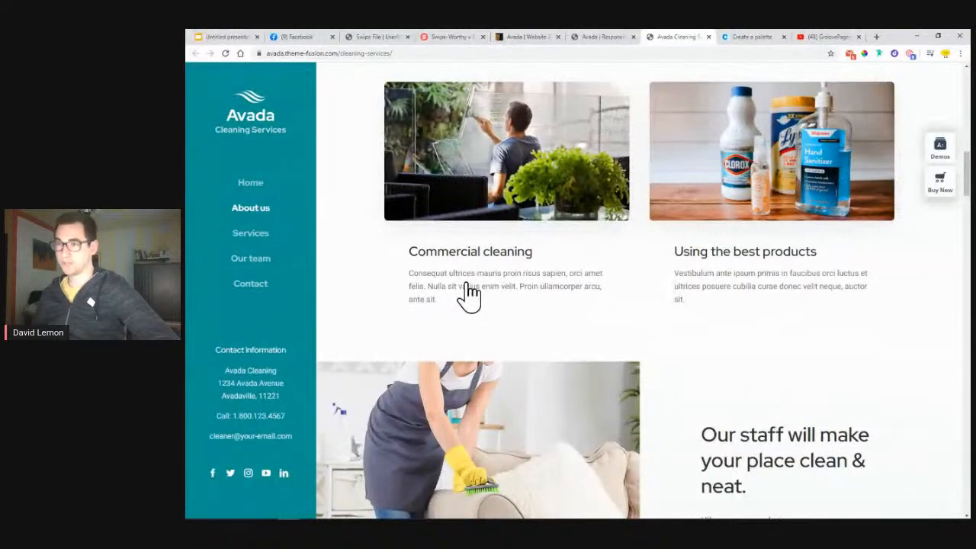
- Switch to the Google Slides presentation and highlight "Images" in the list on the "Basic elements of a beautiful design" slide
left_click(242, 37)
left_click(256, 360)
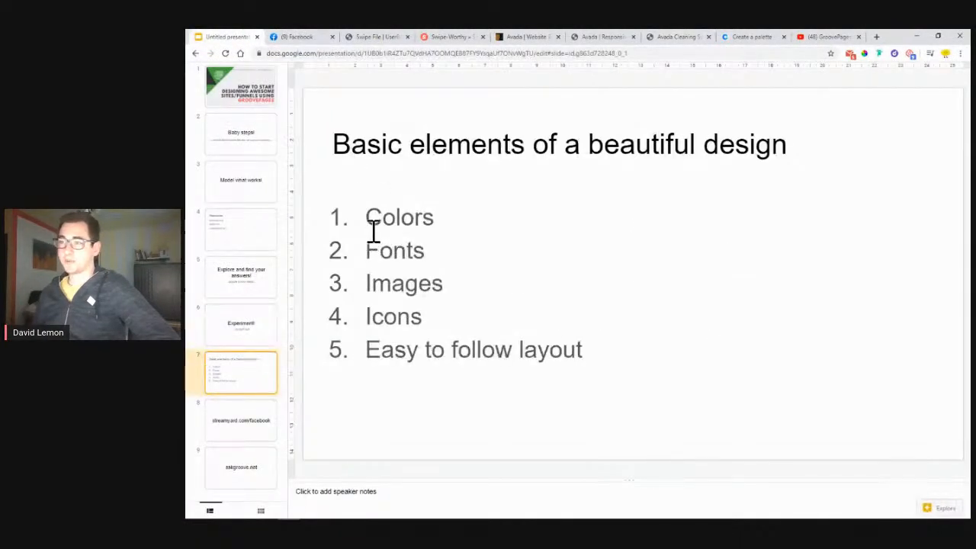
left_click(367, 283)
left_click_drag(371, 283, 494, 273)
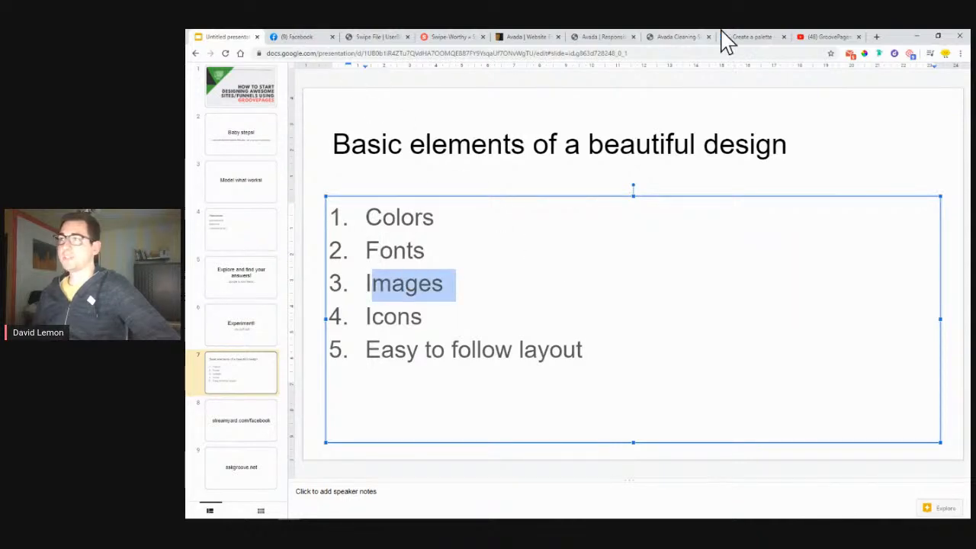
- Return to the Avada Cleaning Services demo and examine the images from the commercial cleaning cards up to the hero and top service cards
left_click(685, 36)
scroll(555, 219, "up", 1)
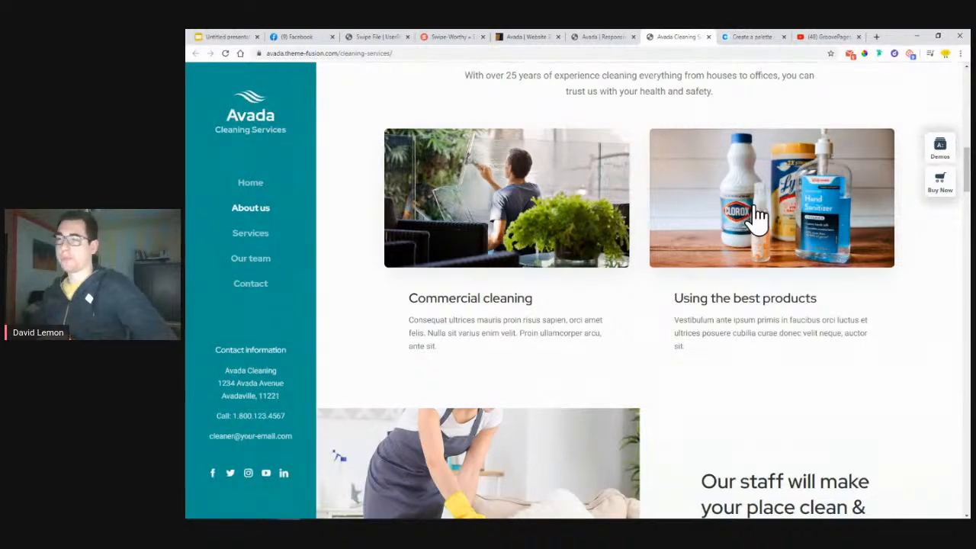
scroll(473, 237, "up", 4)
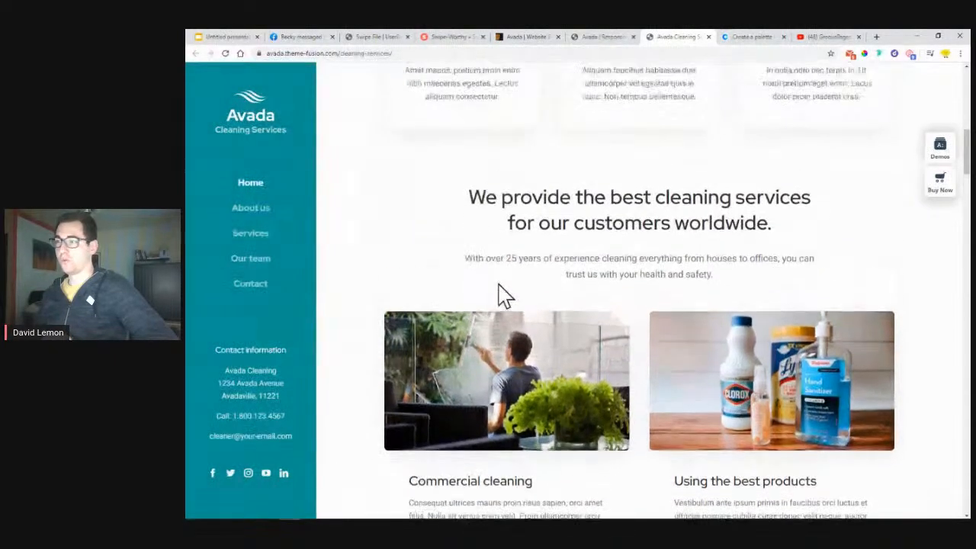
scroll(691, 338, "up", 3)
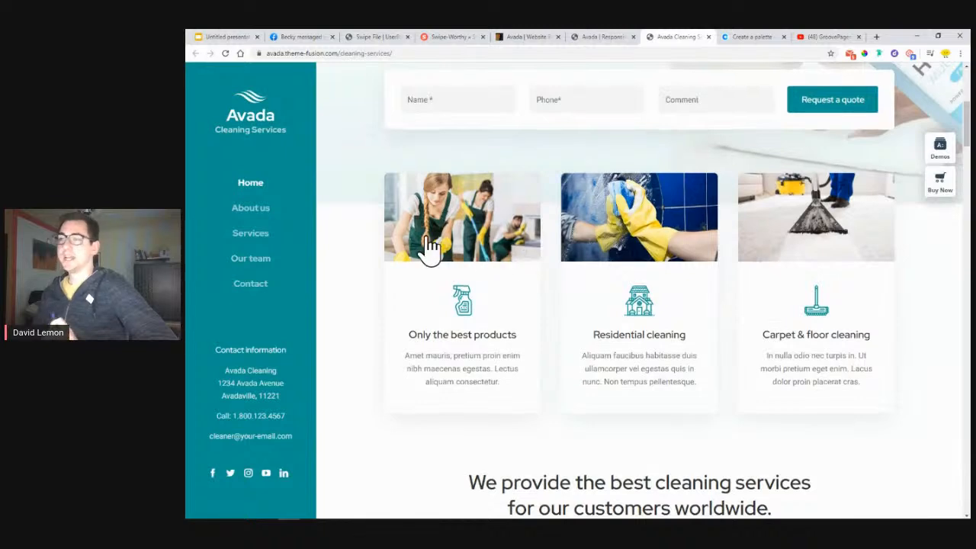
scroll(374, 264, "up", 3)
scroll(374, 328, "down", 2)
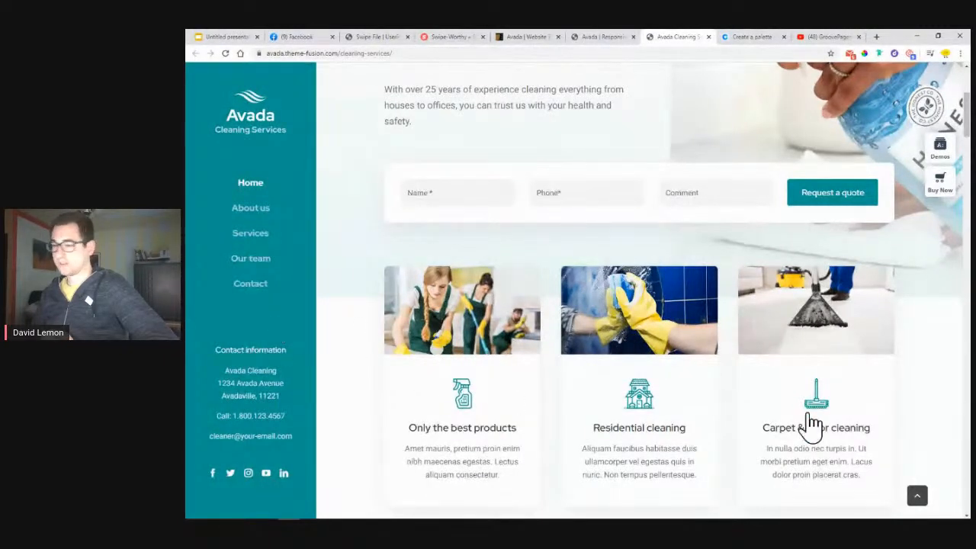
- Review the photos in the about sections and the photos and icons on the residential and commercial cleaning service cards
scroll(526, 398, "down", 6)
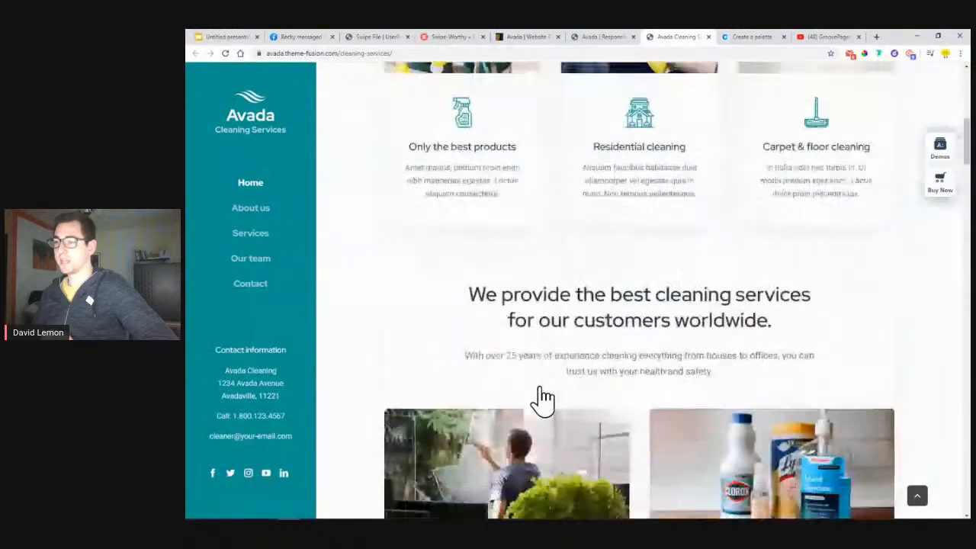
scroll(543, 390, "down", 5)
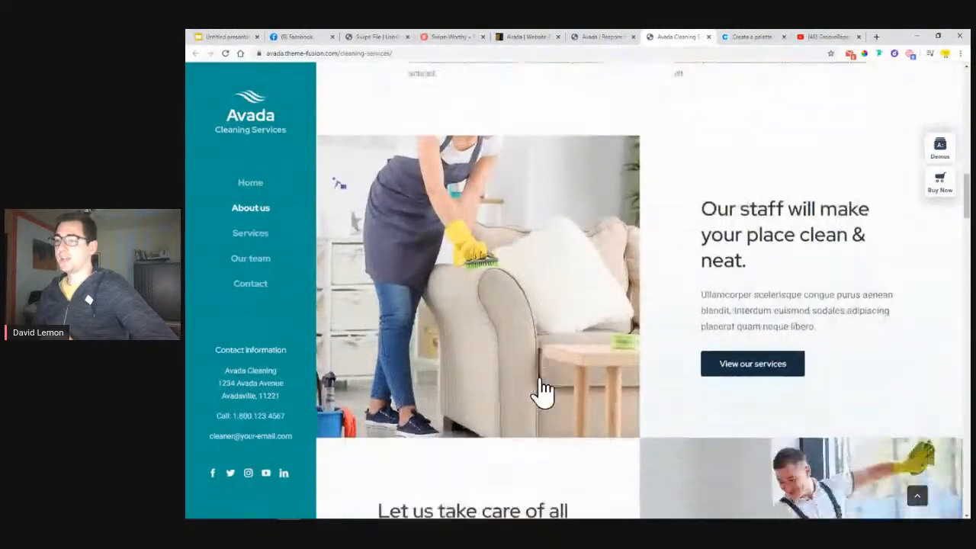
scroll(541, 295, "down", 5)
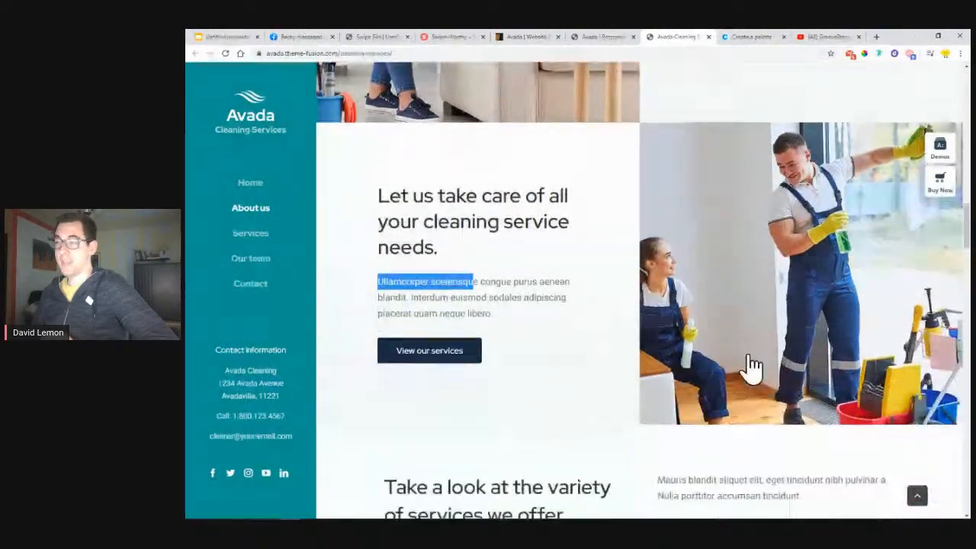
scroll(777, 361, "down", 5)
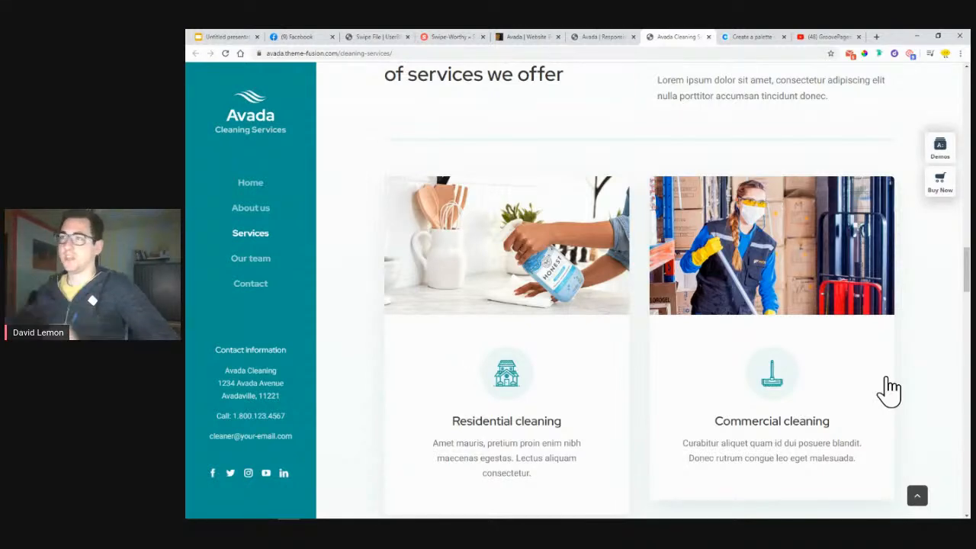
- Switch to Swipefile.com, show the SaaS Pages category and open the SEM Rush landing page example
left_click(450, 37)
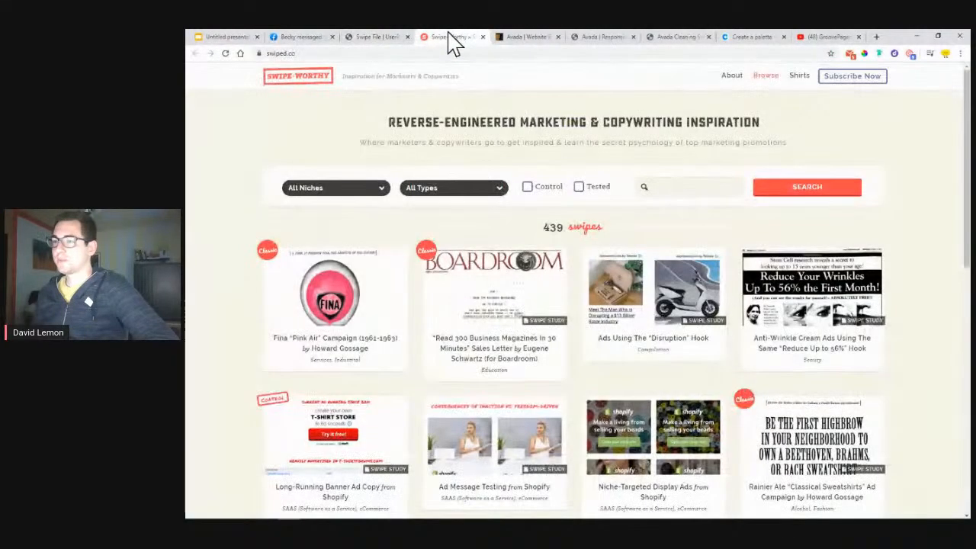
left_click(347, 38)
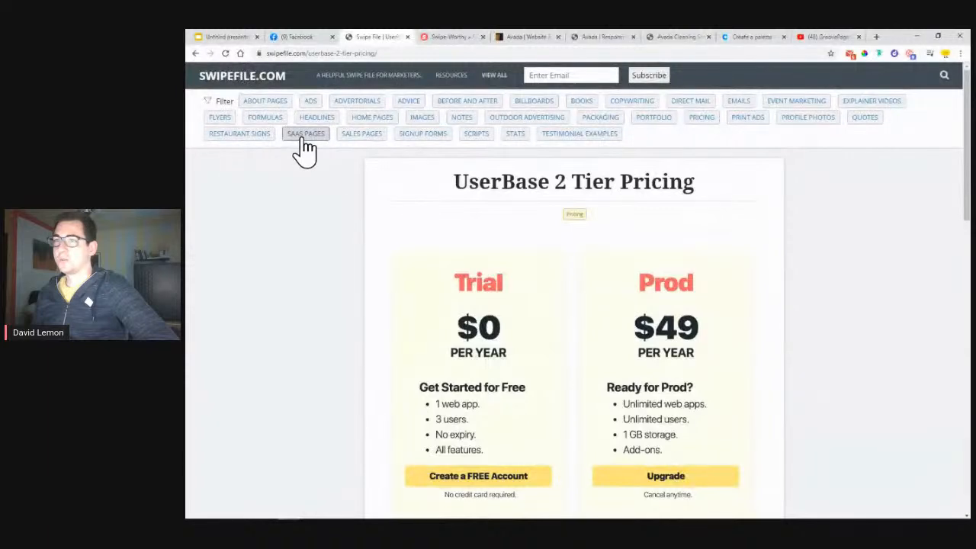
key("alt+Left")
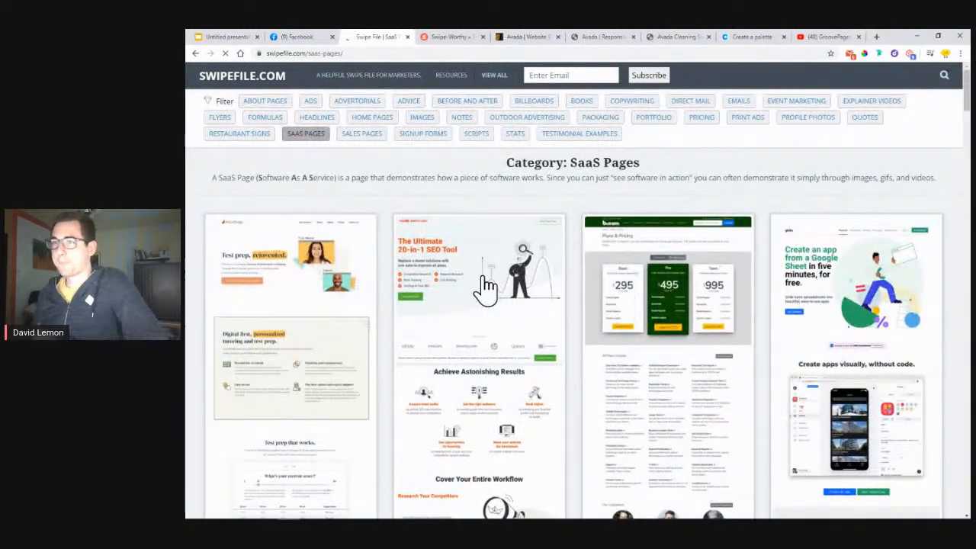
left_click(485, 288)
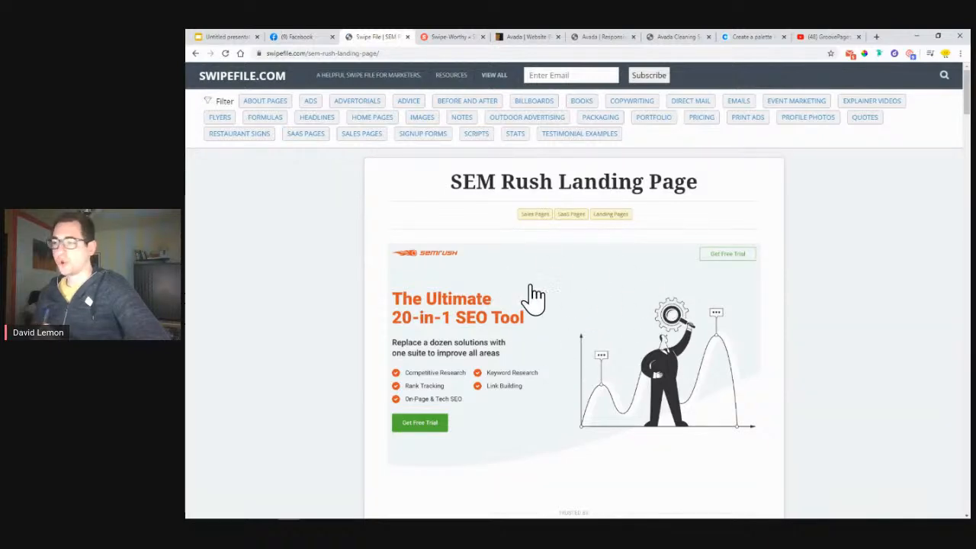
- Examine the icons, illustrations and accent colors of the SEM Rush landing page down to its keyword section
scroll(655, 363, "down", 2)
scroll(656, 362, "down", 2)
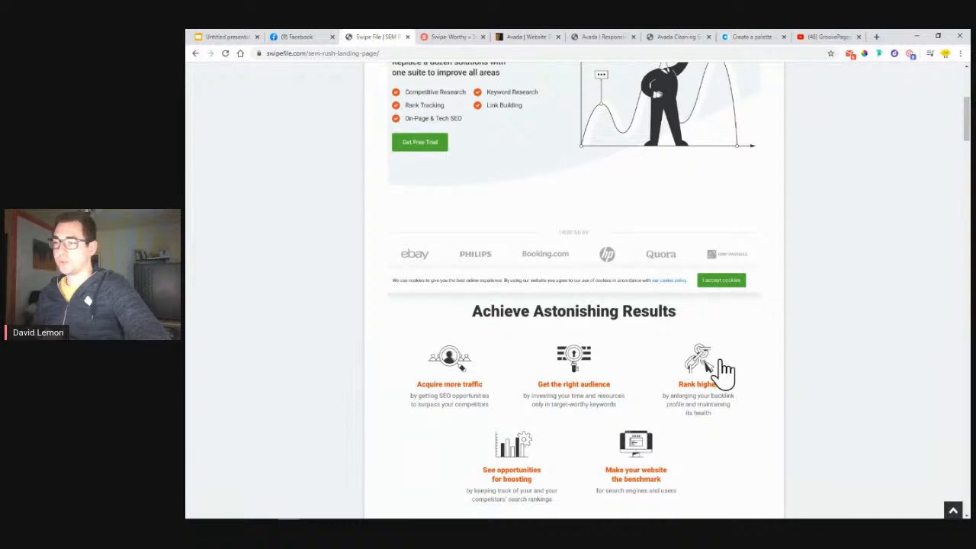
scroll(587, 381, "down", 2)
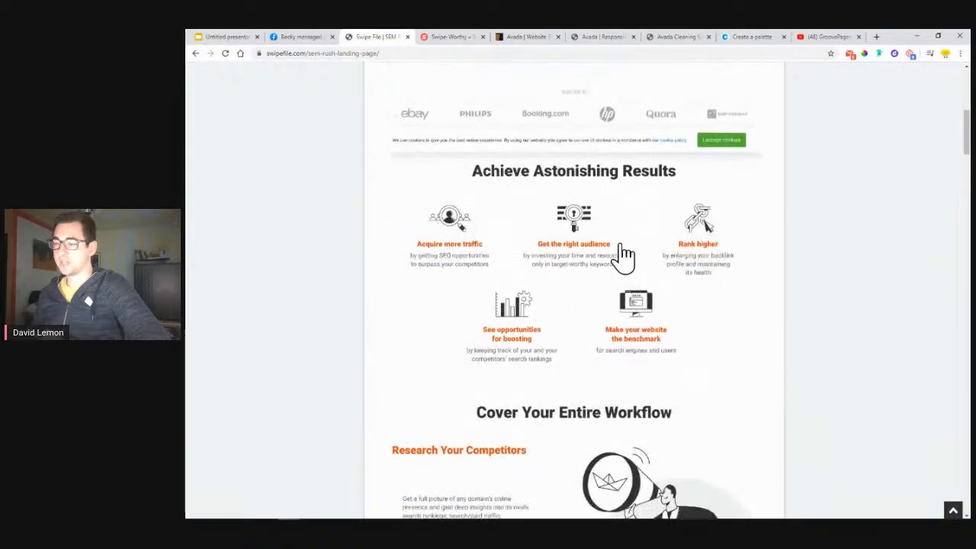
scroll(633, 263, "down", 2)
scroll(671, 313, "down", 2)
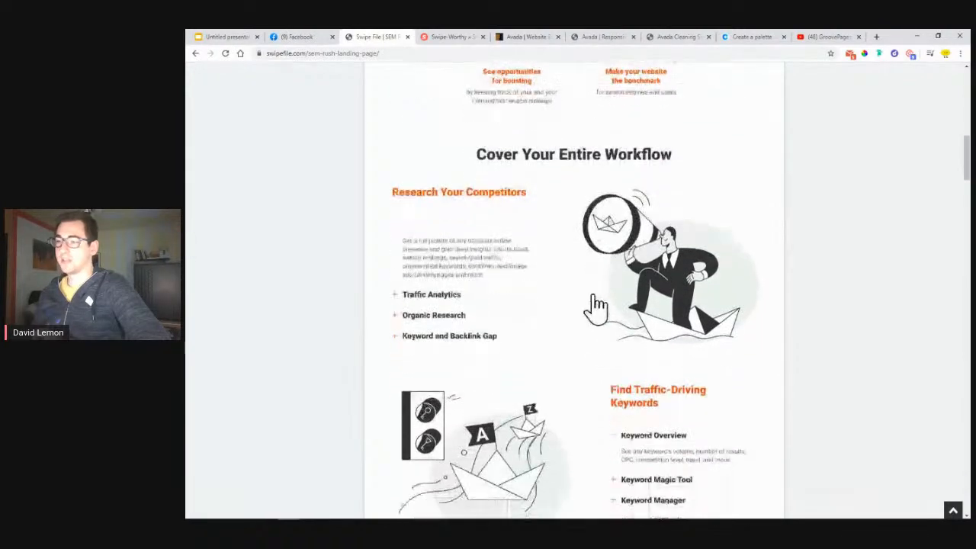
scroll(597, 307, "down", 2)
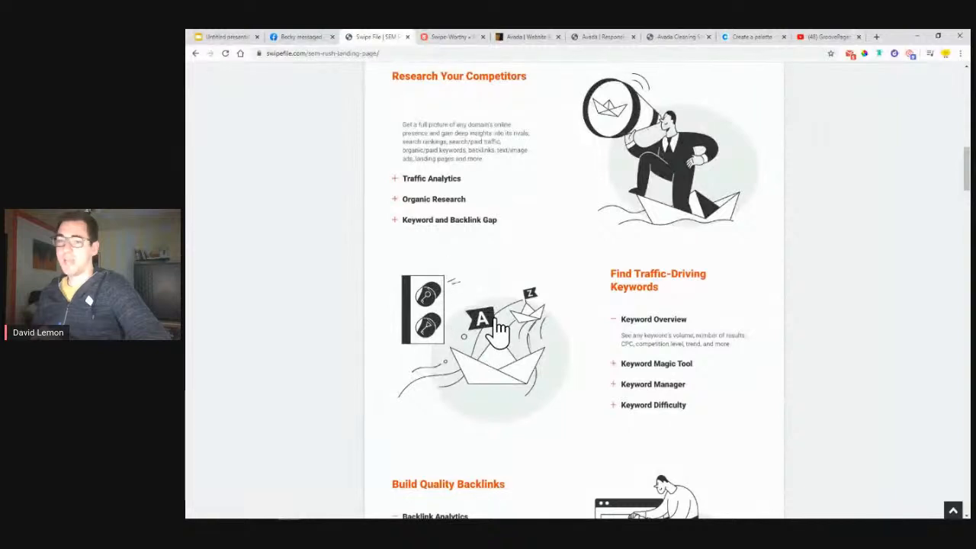